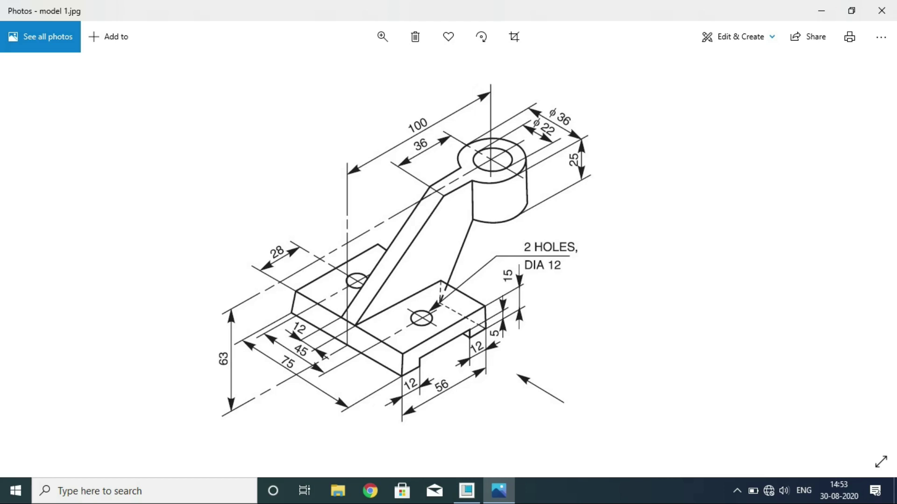
# Switch to Creo Parametric and create a solid part named part1 from the mmns_part_solid template instead of the default one
pyautogui.click(467, 491)
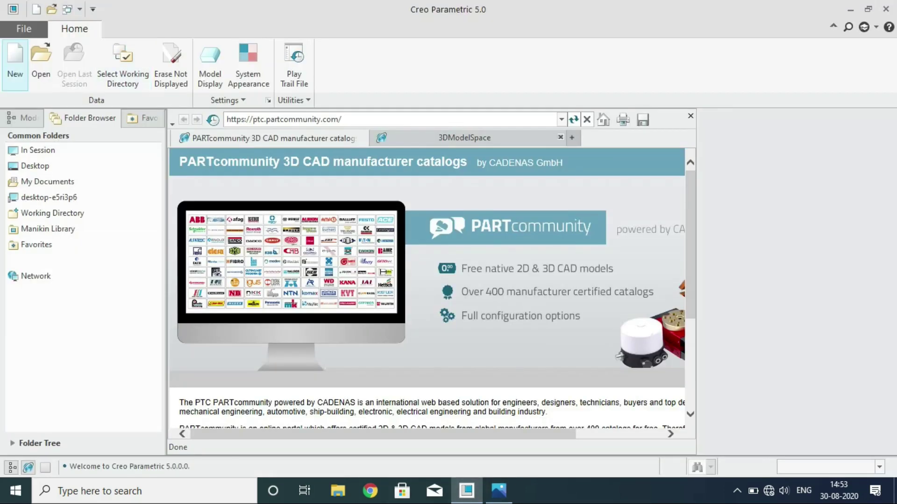
pyautogui.click(15, 63)
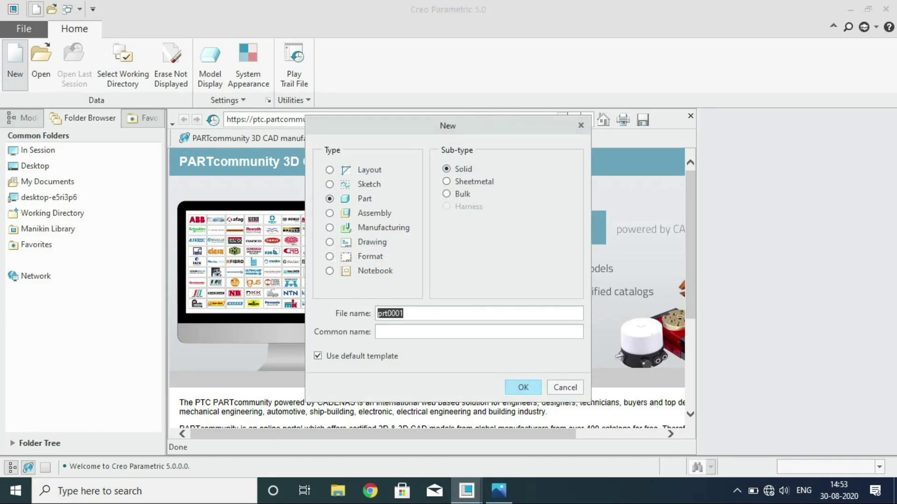
pyautogui.write('part1')
pyautogui.click(317, 356)
pyautogui.click(523, 387)
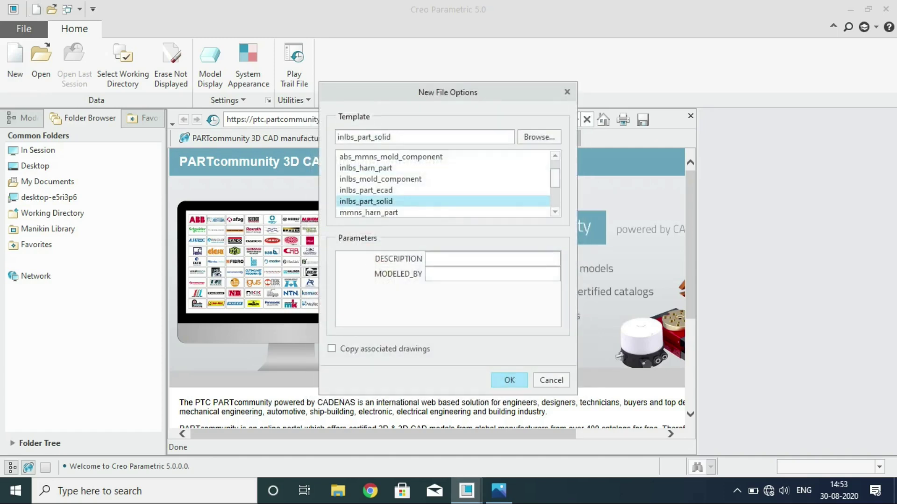
pyautogui.scroll(-2, 442, 185)
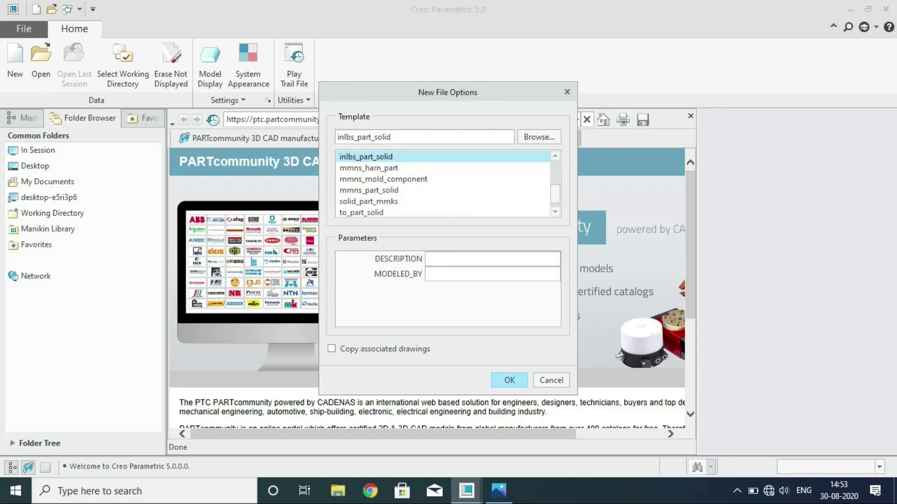
pyautogui.click(369, 190)
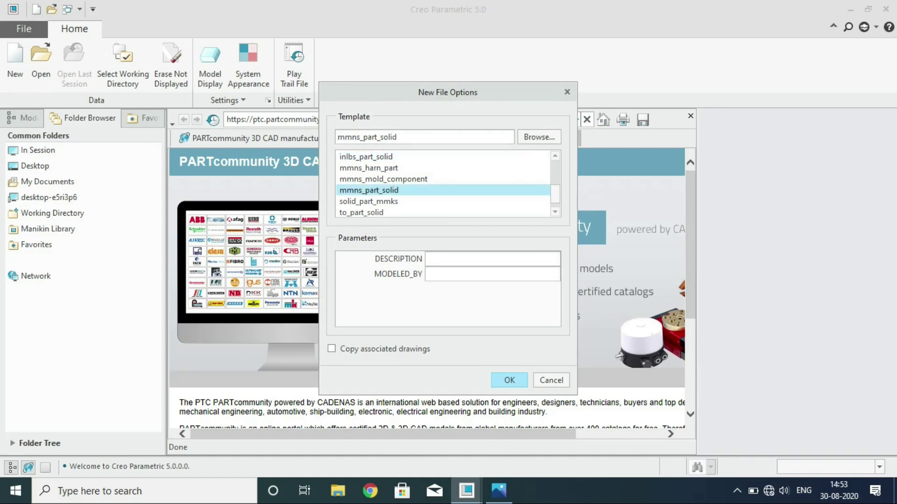
pyautogui.press('Return')
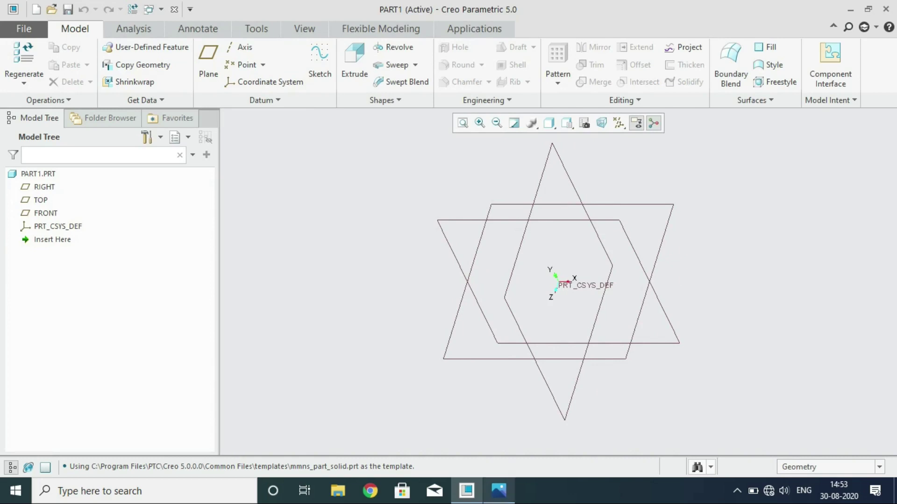
# Check the base plate in the model 1.jpg reference drawing, and start an Extrude sketch on the TOP plane
pyautogui.click(499, 490)
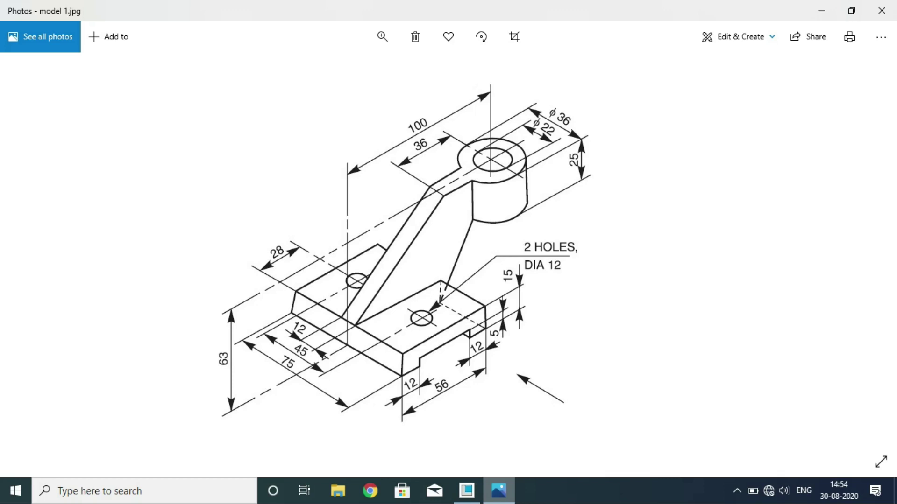
pyautogui.click(467, 491)
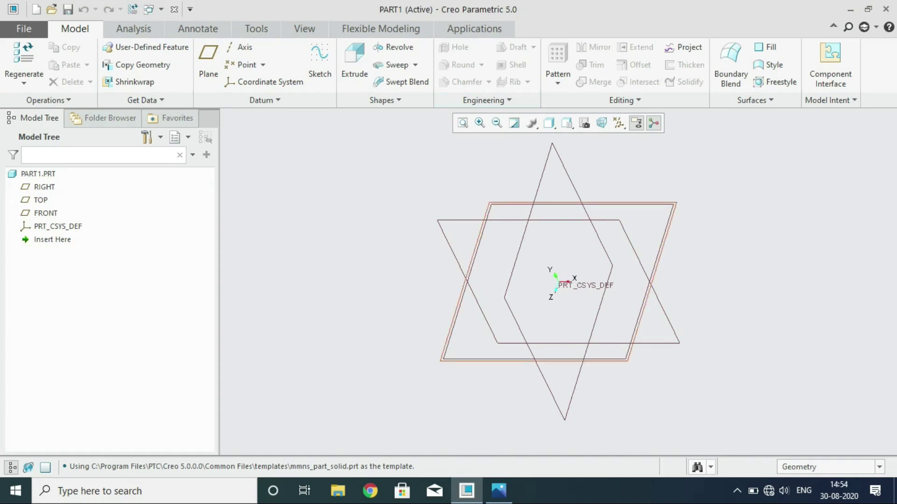
pyautogui.click(661, 202)
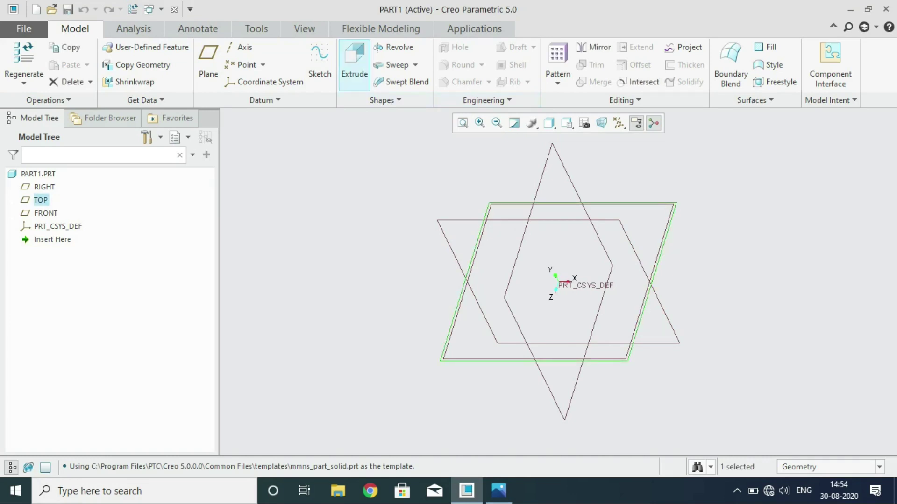
pyautogui.click(355, 66)
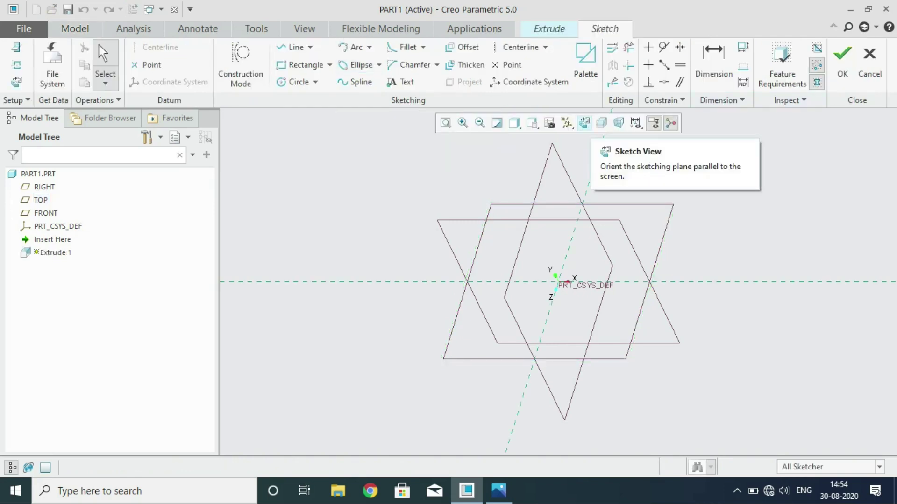
pyautogui.click(583, 123)
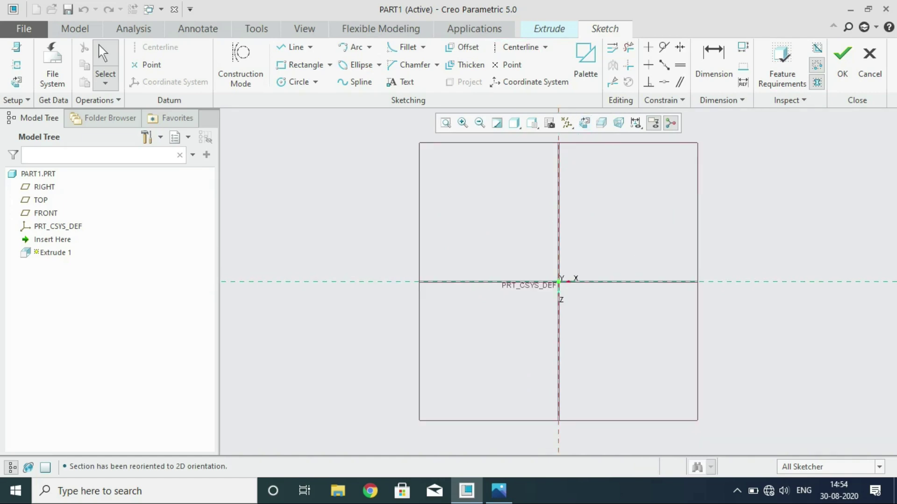
# Add a vertical and a horizontal sketch centerline through the origin along the reference axes
pyautogui.click(545, 47)
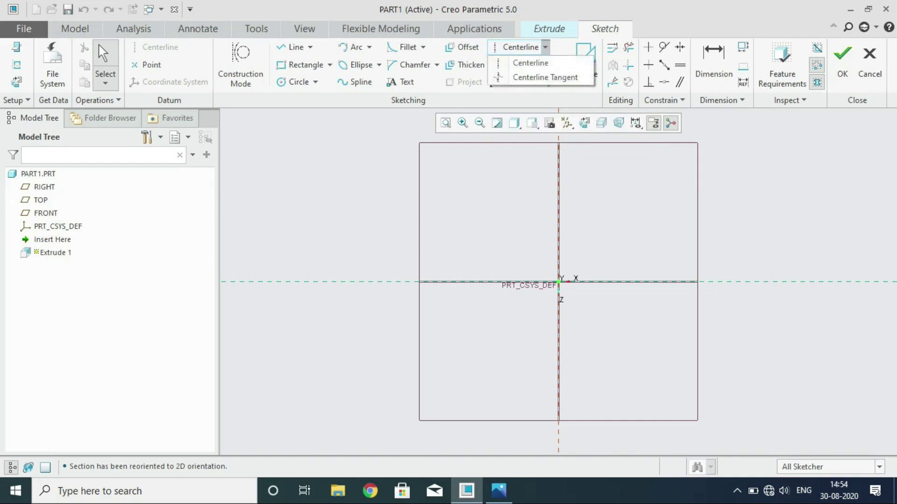
pyautogui.click(528, 61)
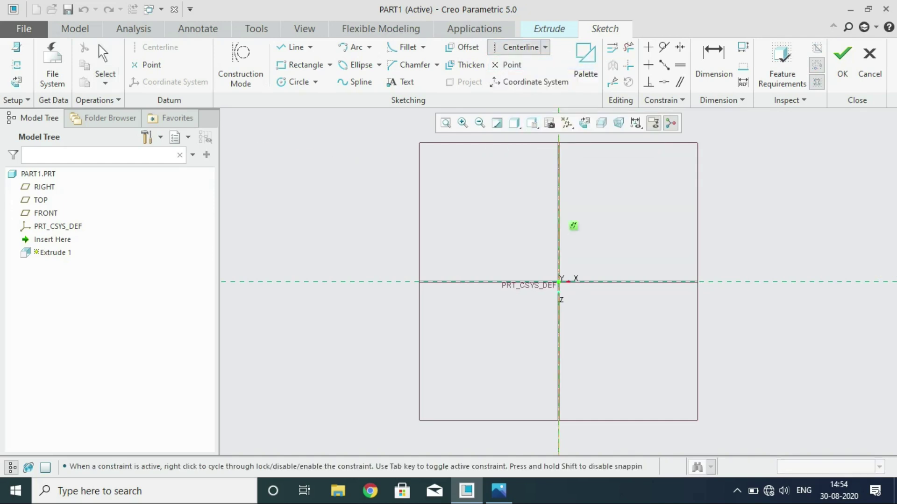
pyautogui.click(559, 299)
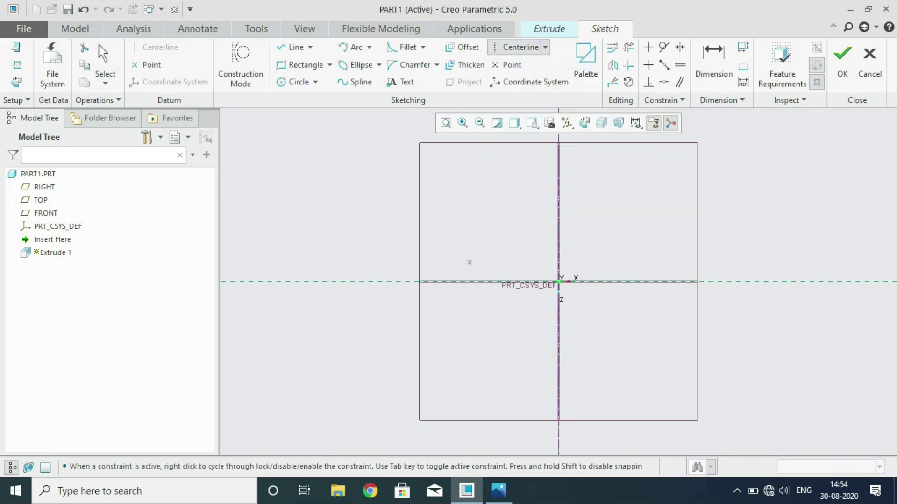
pyautogui.click(527, 283)
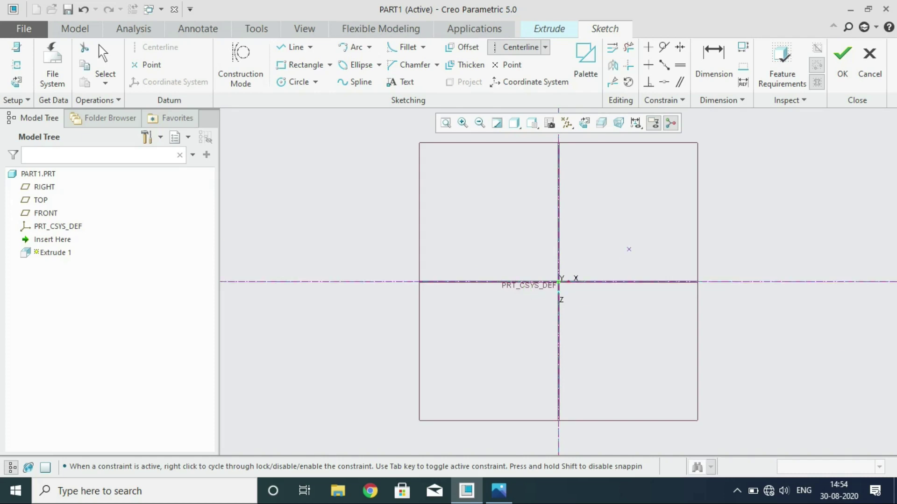
pyautogui.middleClick(628, 249)
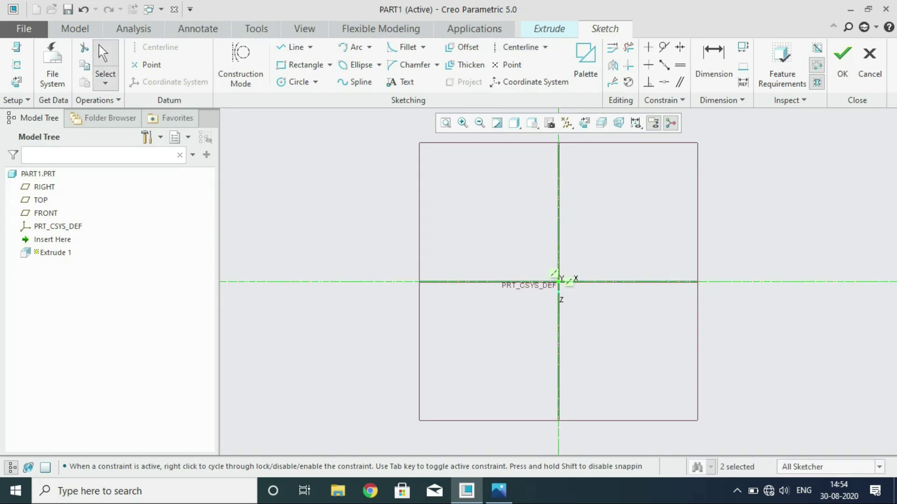
# Sketch a rectangle of about 191 by 246 mm, symmetric about both centerlines
pyautogui.press('r')
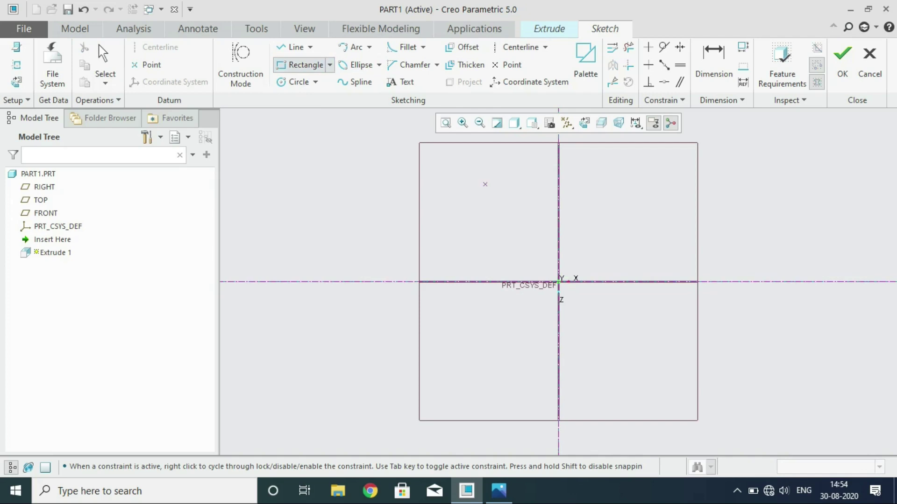
pyautogui.click(507, 214)
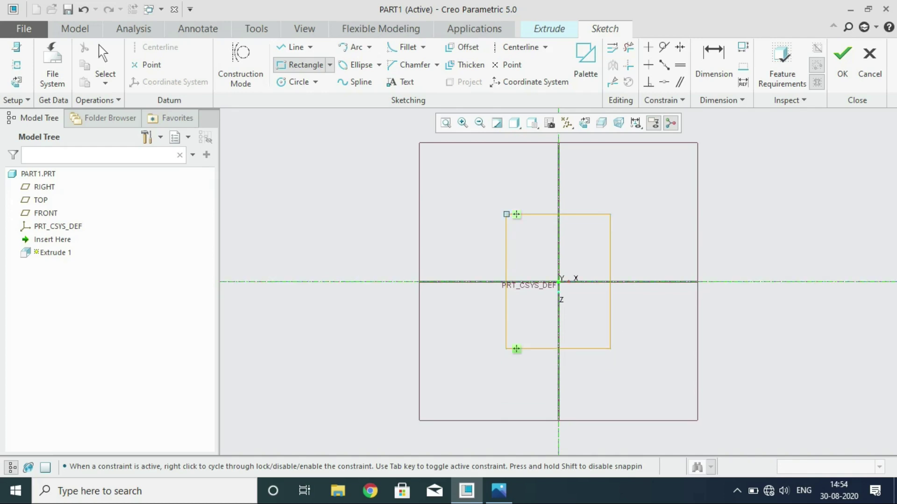
pyautogui.click(517, 349)
pyautogui.middleClick(624, 335)
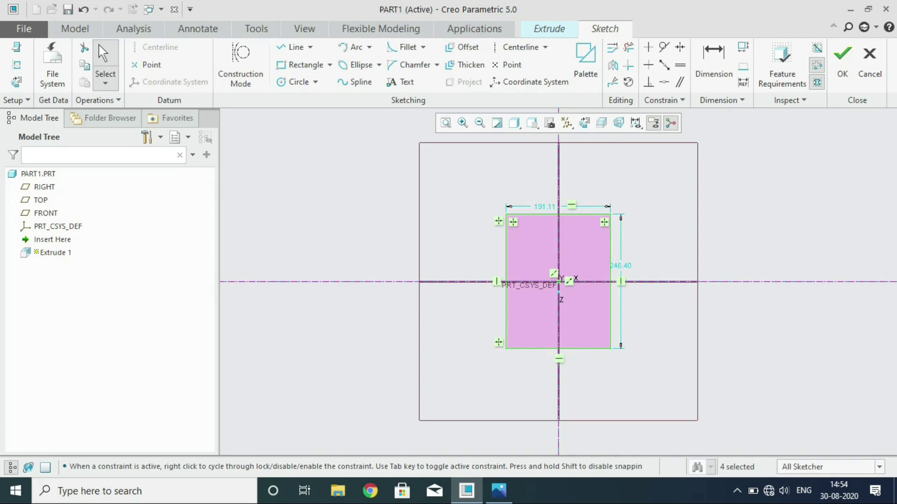
# Set the rectangle's width to 56 mm and its height to 75 mm, and finish the sketch
pyautogui.click(544, 206)
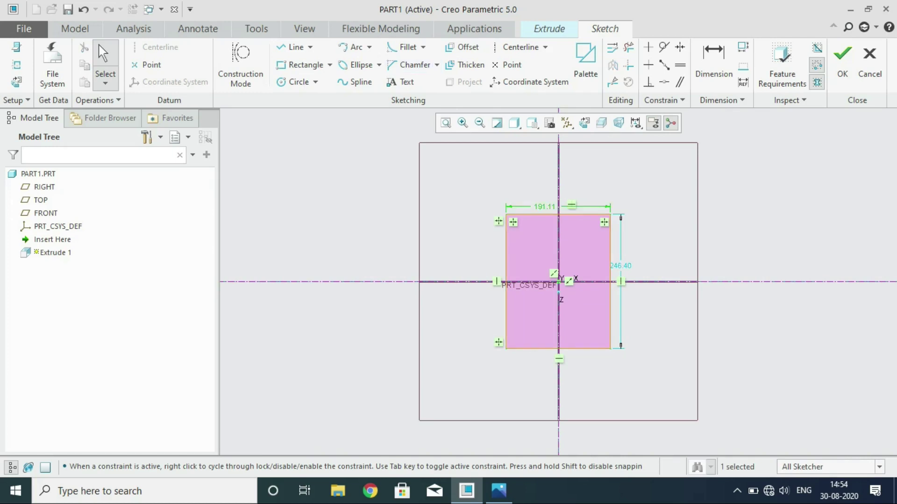
pyautogui.doubleClick(544, 206)
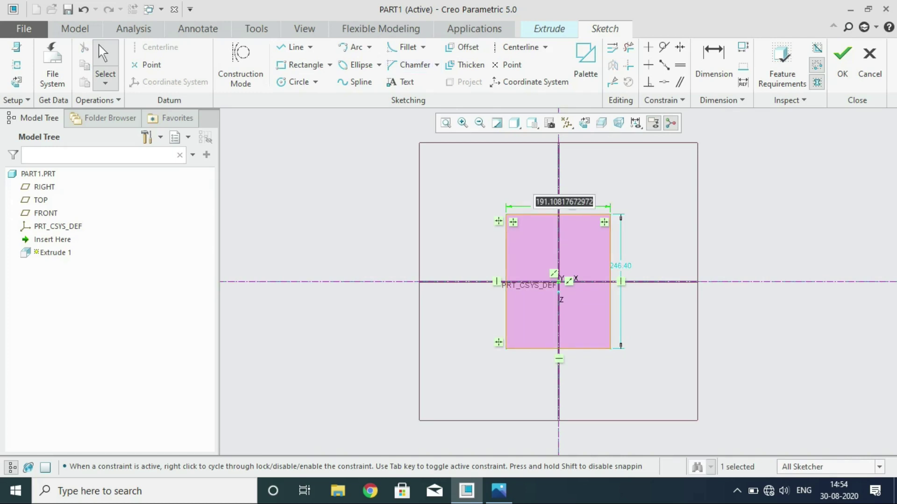
pyautogui.write('56')
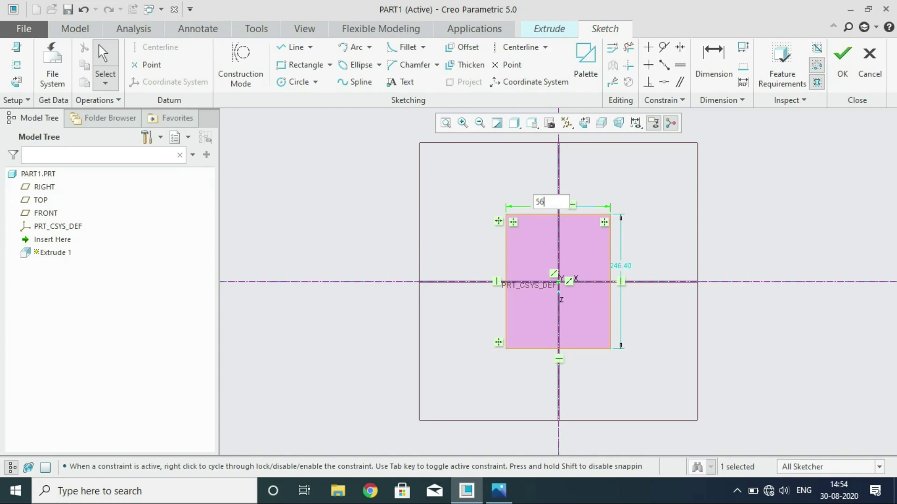
pyautogui.press('Return')
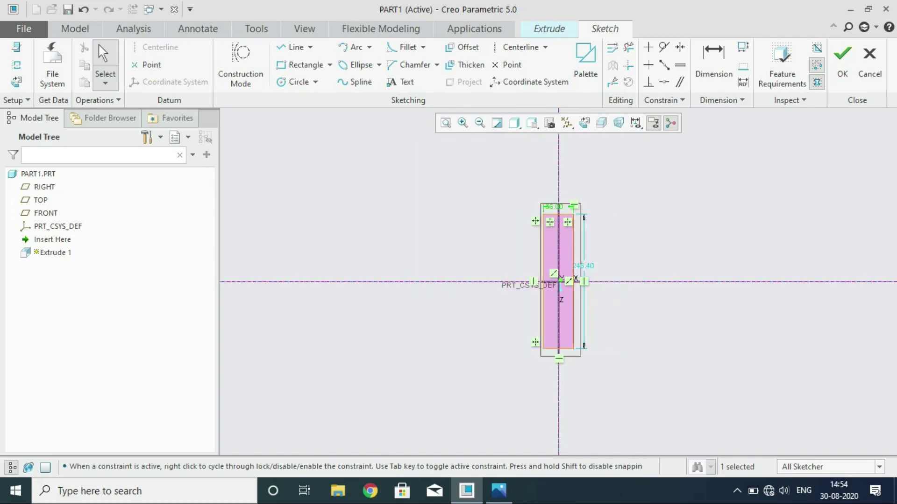
pyautogui.doubleClick(583, 266)
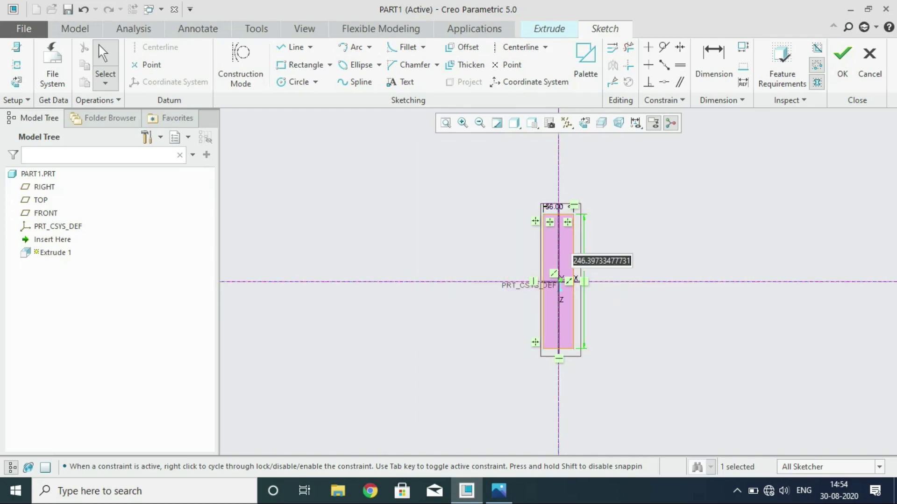
pyautogui.write('75')
pyautogui.press('Return')
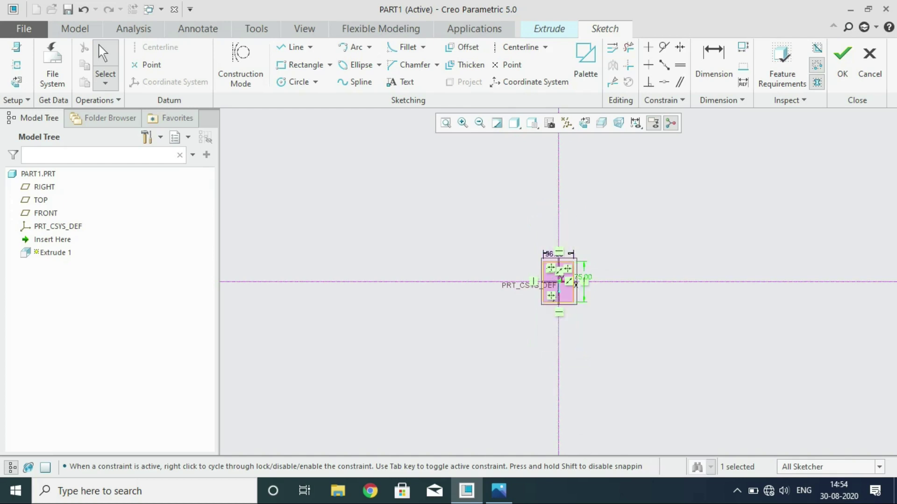
pyautogui.click(842, 59)
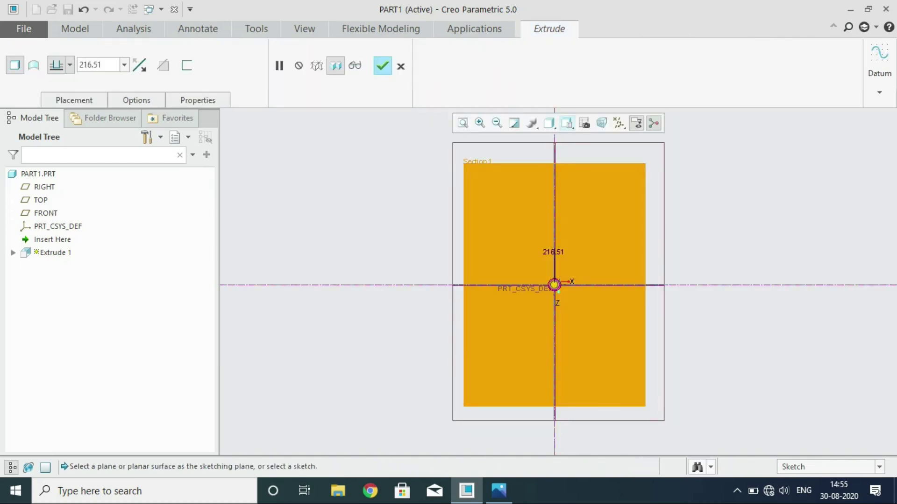
# Extrude the rectangle 15 mm to the underside of the TOP plane to form the base block
pyautogui.click(567, 123)
pyautogui.click(607, 149)
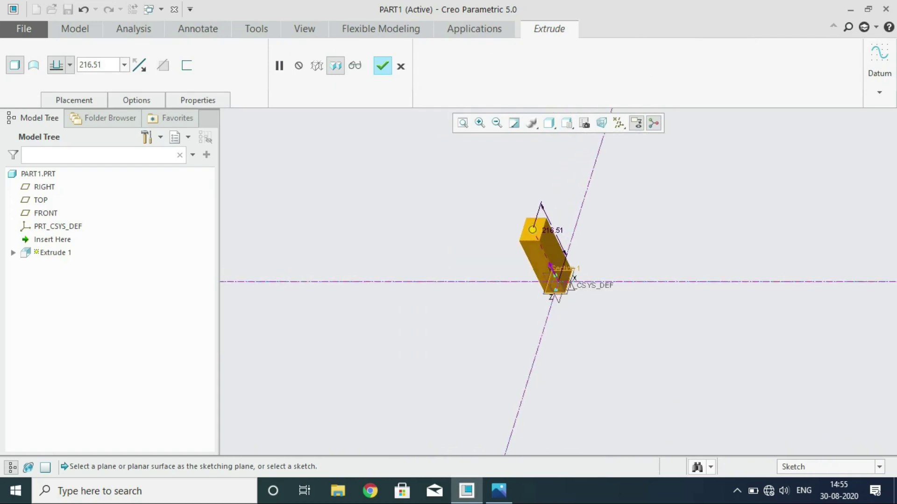
pyautogui.click(99, 65)
pyautogui.write('15')
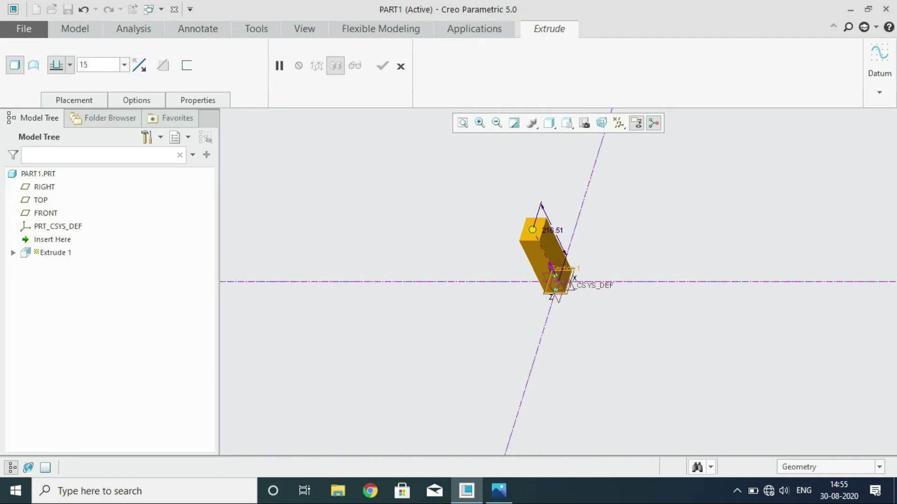
pyautogui.press('Tab')
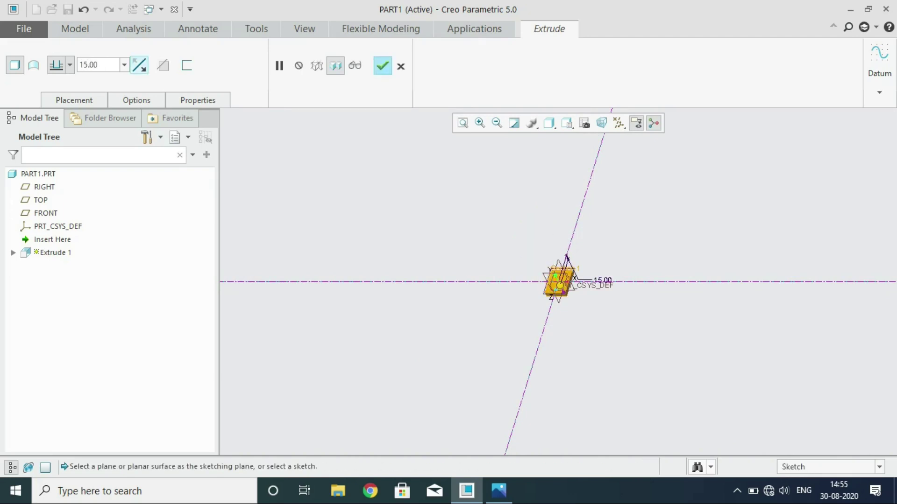
pyautogui.click(382, 66)
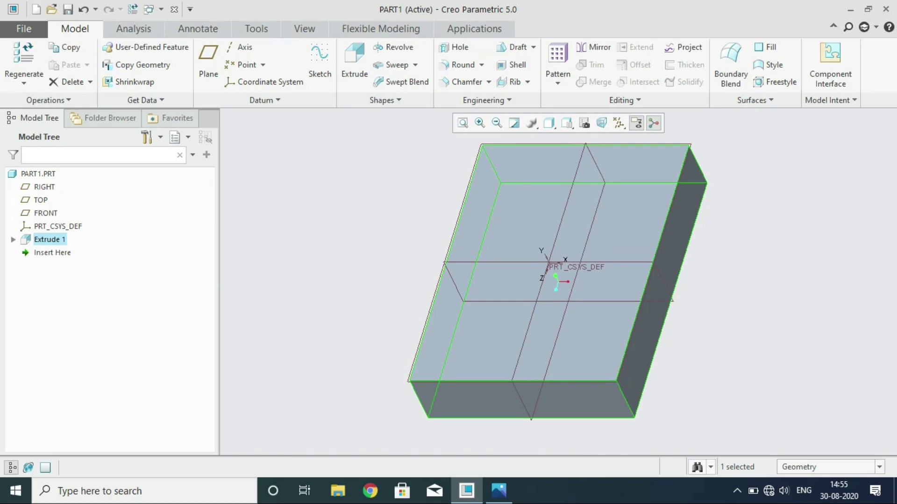
# Check the reference drawing, then create a datum plane through the underside face of the base block
pyautogui.hotkey('alt', 'Tab')
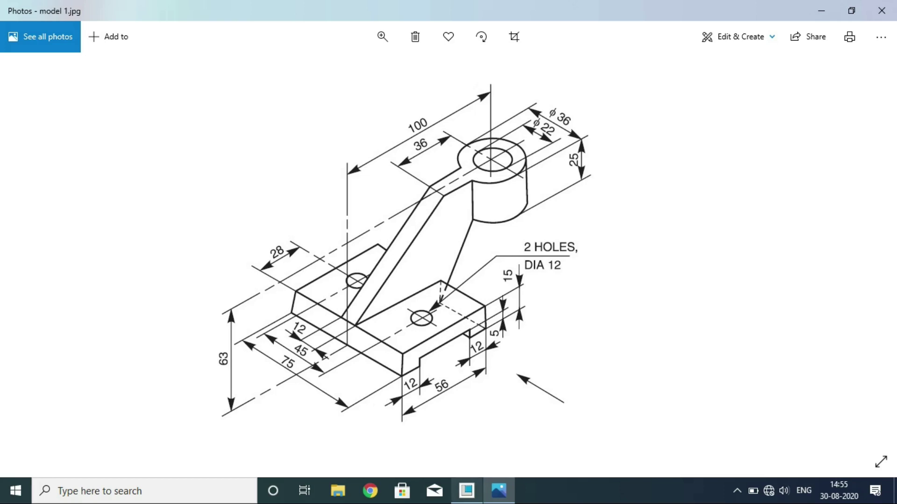
pyautogui.click(467, 490)
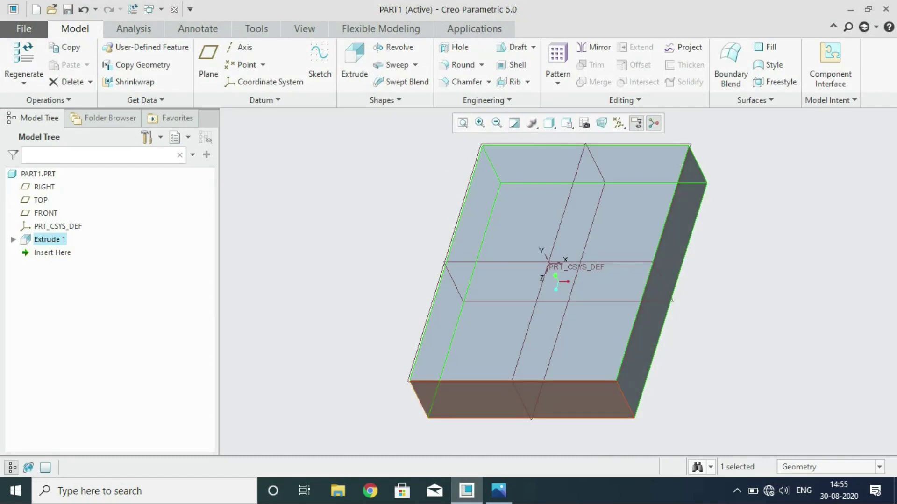
pyautogui.moveTo(559, 282); pyautogui.dragTo(545, 206, button='middle')
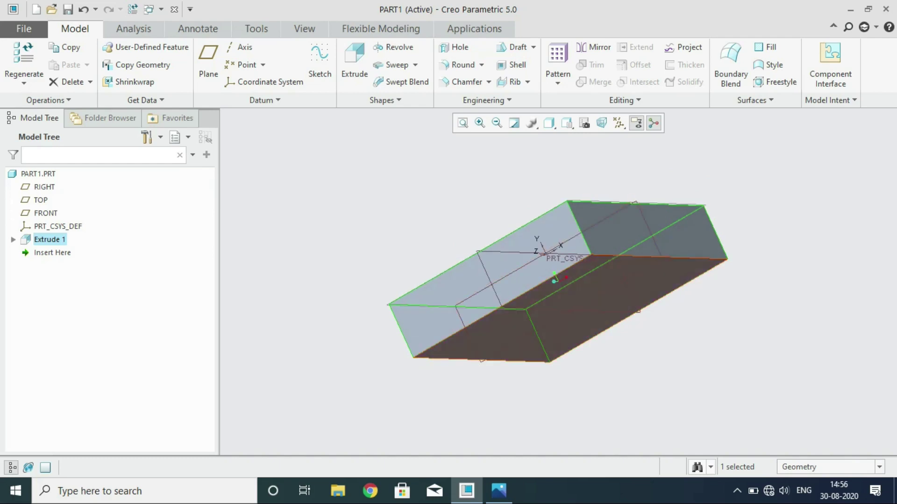
pyautogui.click(603, 299)
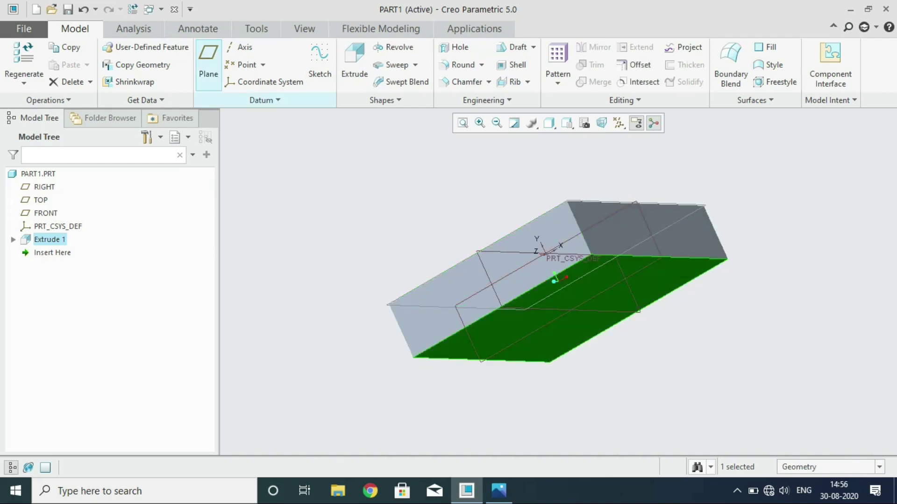
pyautogui.click(208, 61)
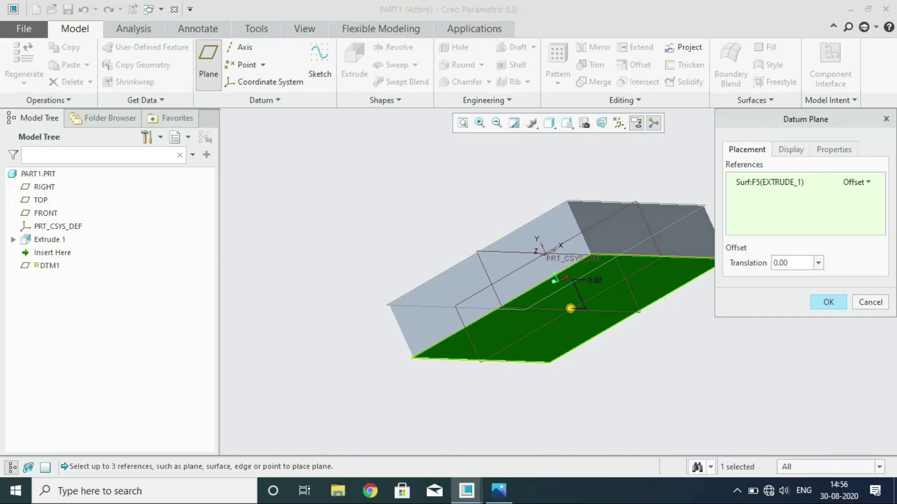
pyautogui.click(857, 182)
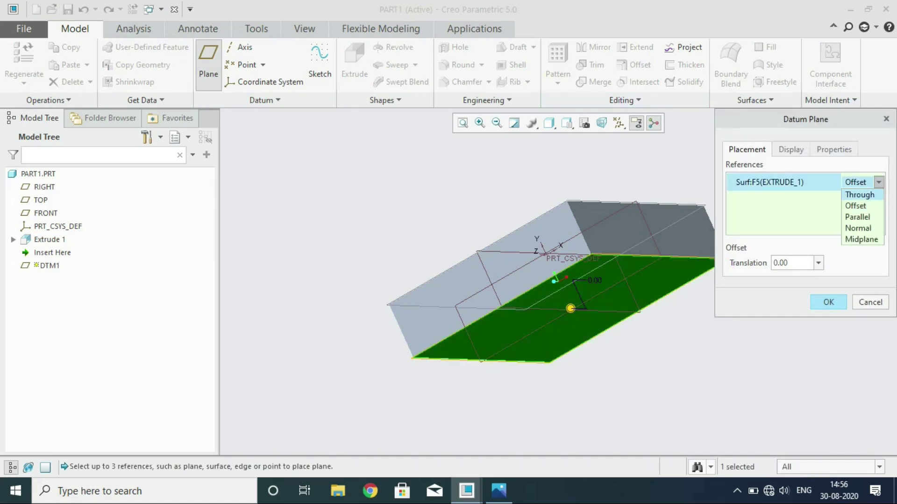
pyautogui.click(860, 194)
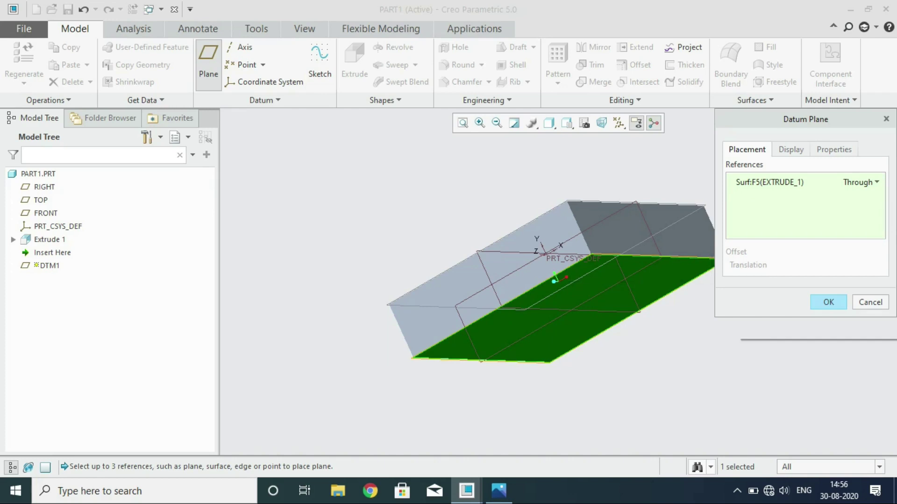
pyautogui.click(828, 302)
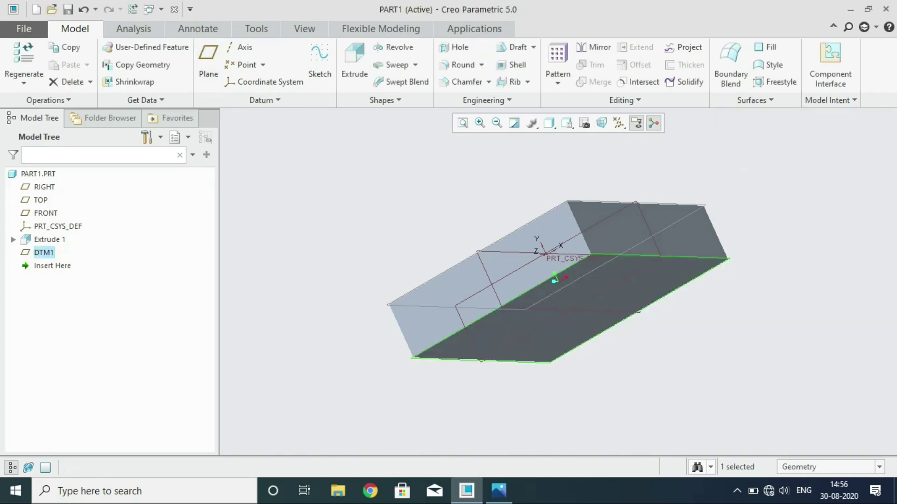
# Create a second datum plane offset -63 mm from the underside datum plane, so that it lies above the base block
pyautogui.rightClick(38, 174)
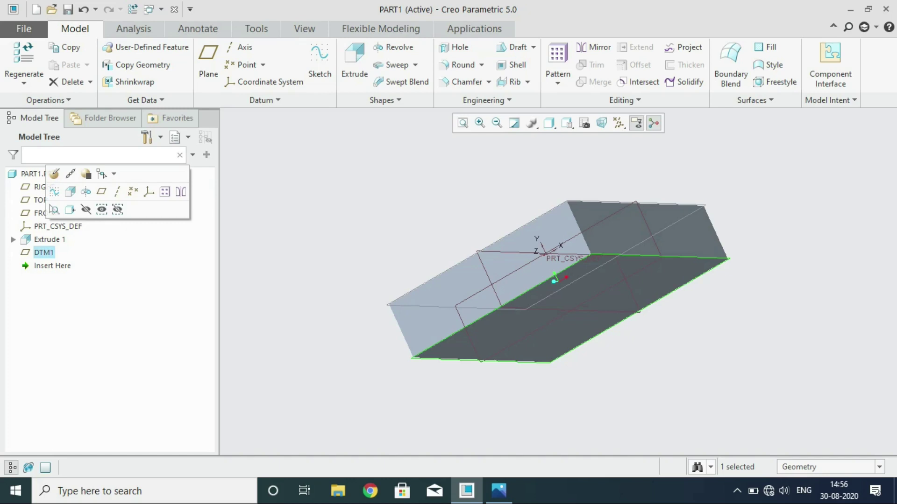
pyautogui.click(44, 252)
pyautogui.press('Escape')
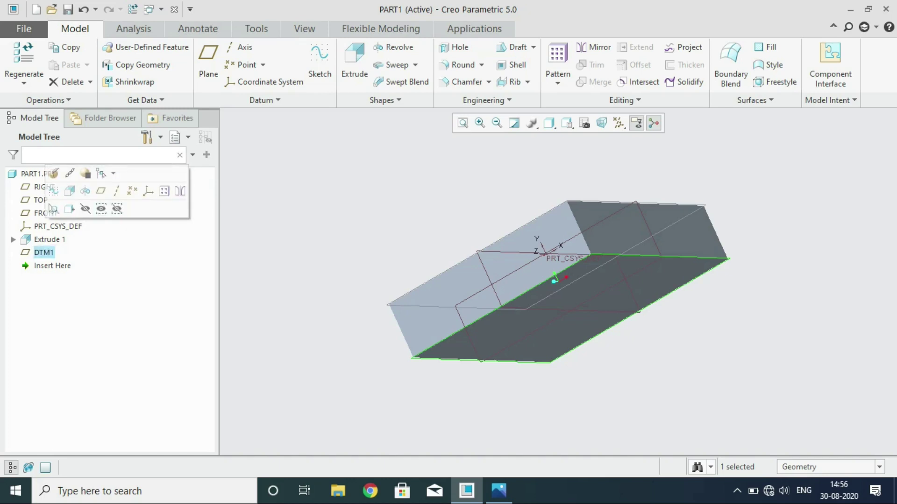
pyautogui.click(208, 61)
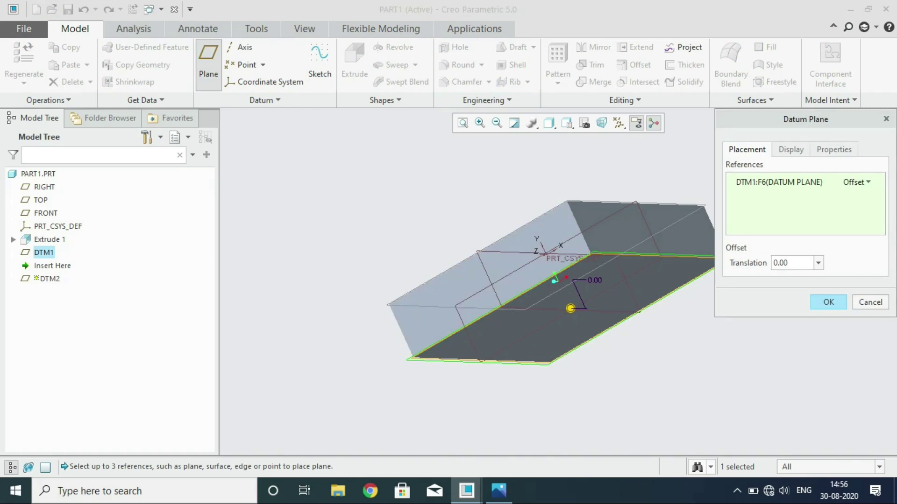
pyautogui.click(792, 263)
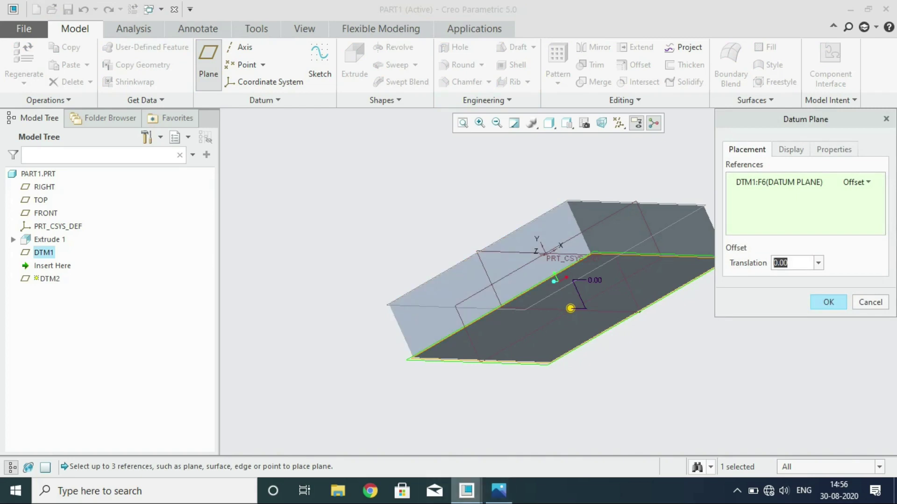
pyautogui.hotkey('alt', 'Tab')
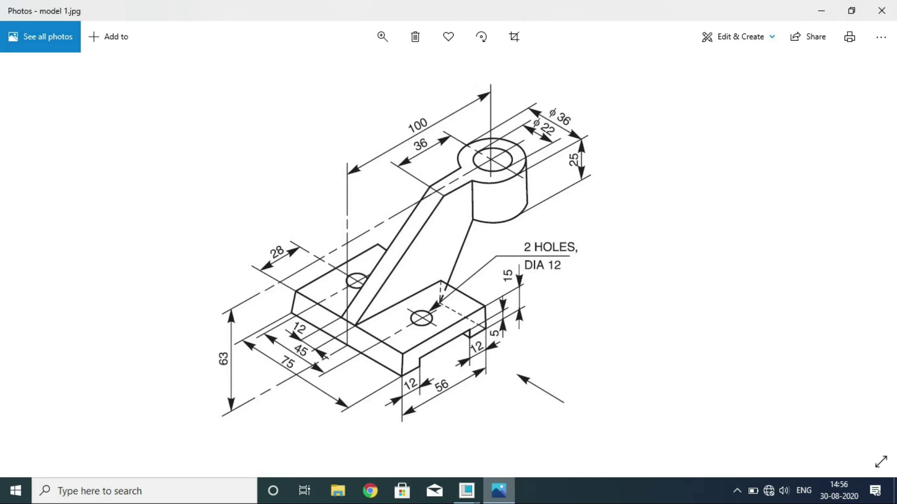
pyautogui.click(466, 490)
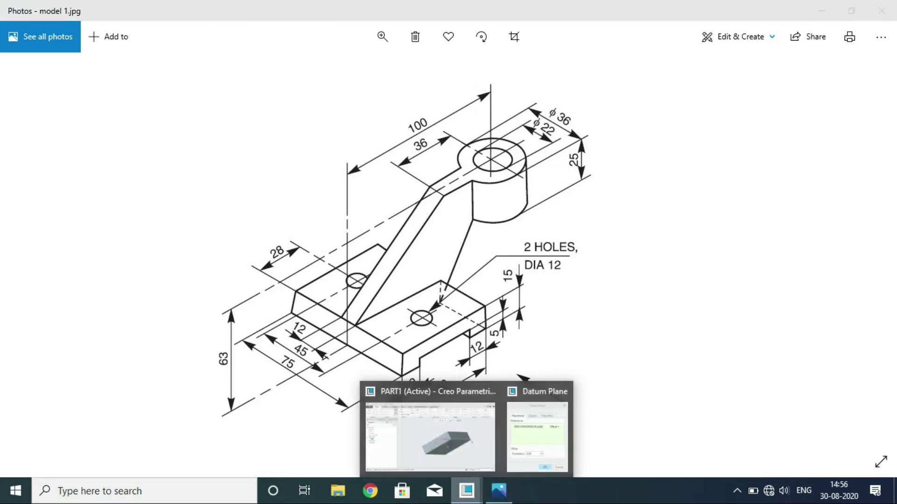
pyautogui.click(430, 437)
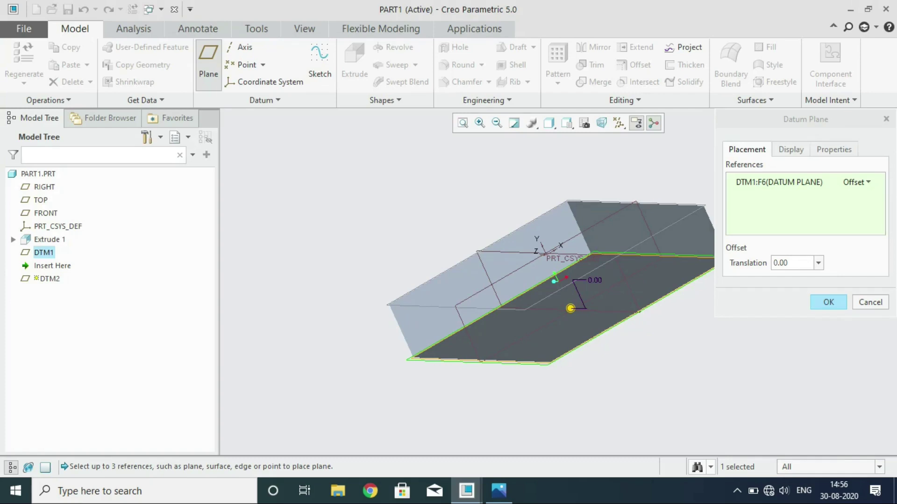
pyautogui.write('-')
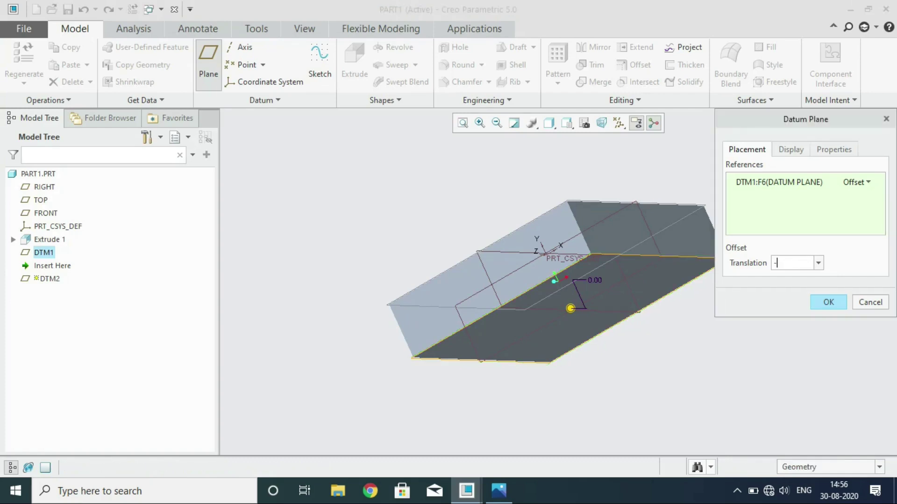
pyautogui.write('63')
pyautogui.press('Return')
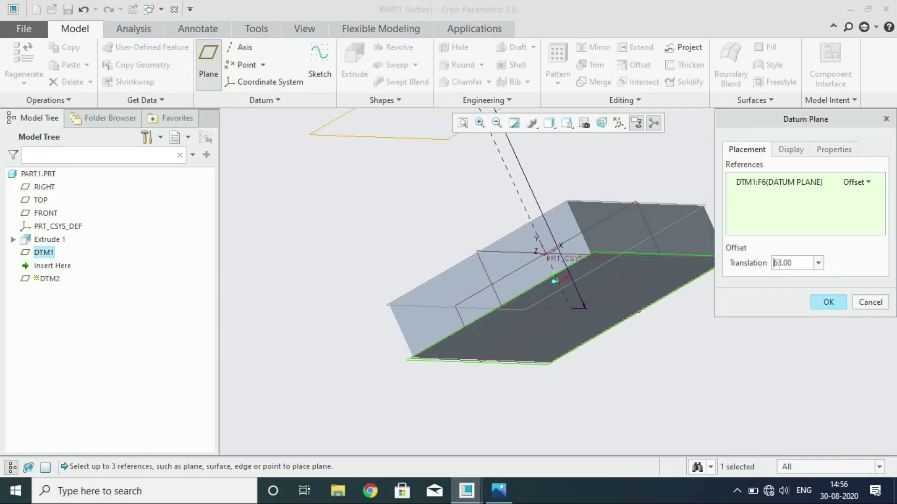
pyautogui.press('Return')
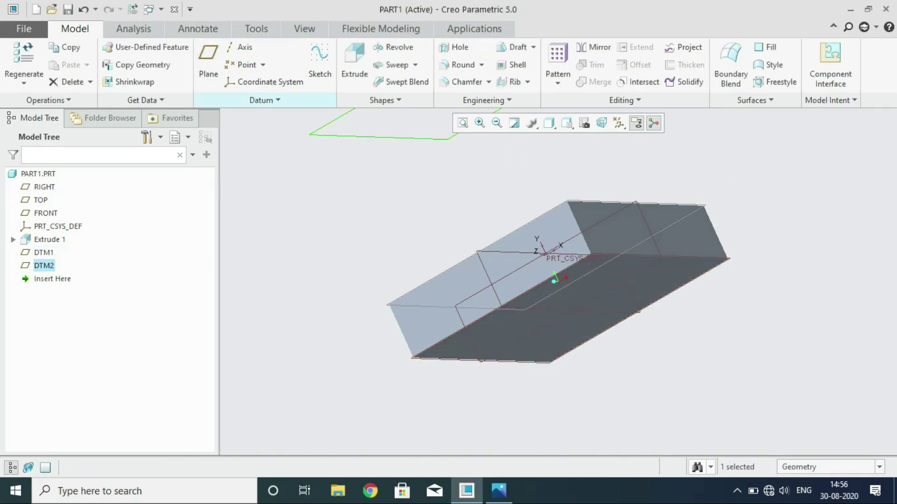
# Start an extrude sketch on the upper datum plane with a circle about 38 mm in diameter, centred on the horizontal reference about 70 mm from the vertical one
pyautogui.click(567, 123)
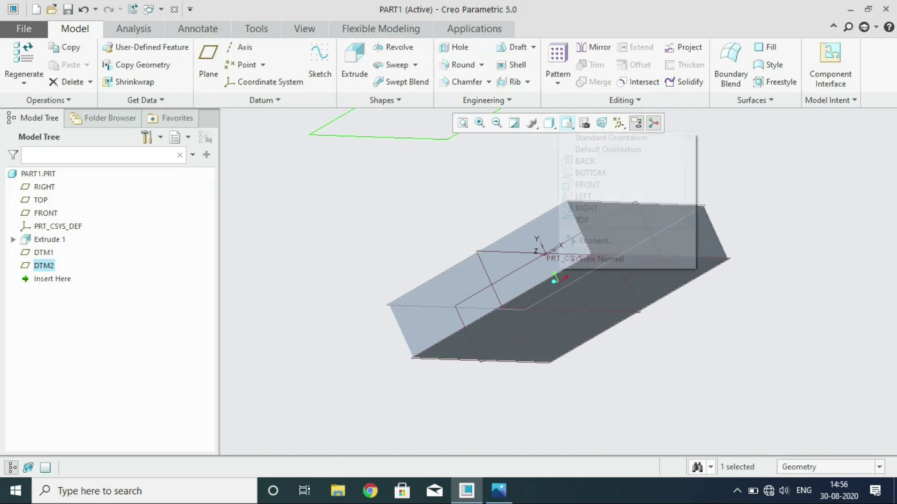
pyautogui.click(608, 149)
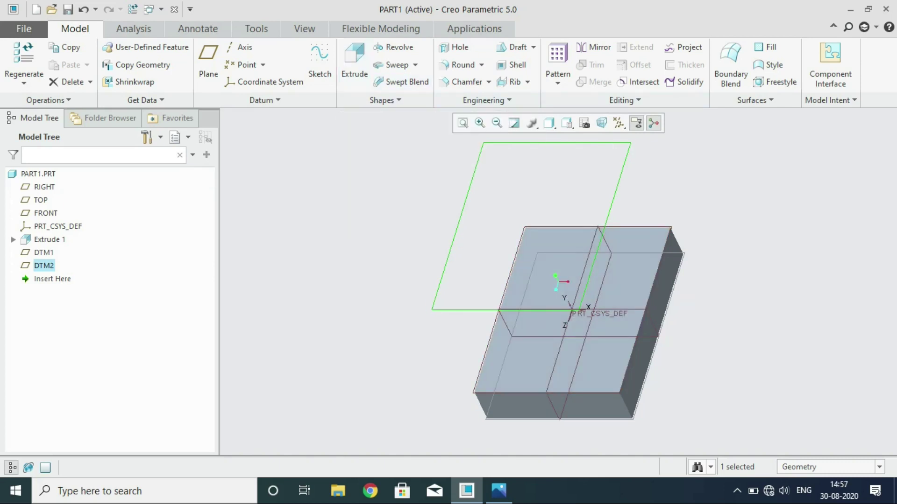
pyautogui.click(354, 65)
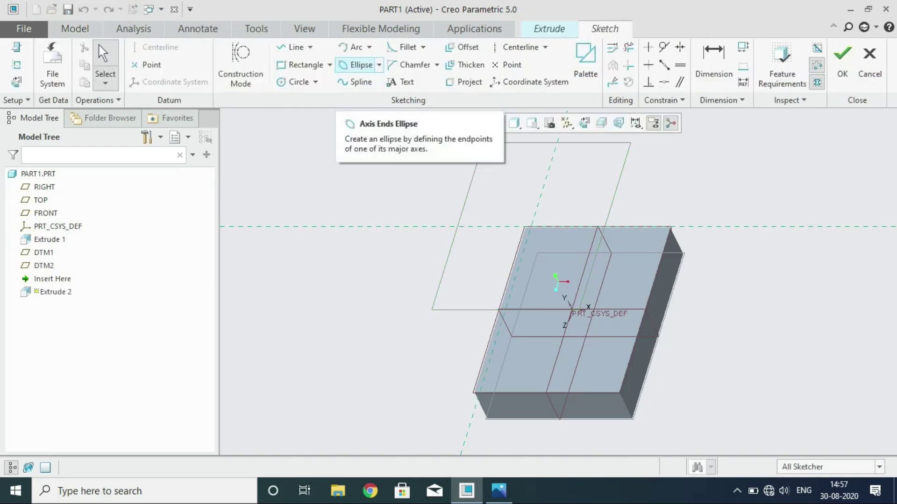
pyautogui.click(295, 82)
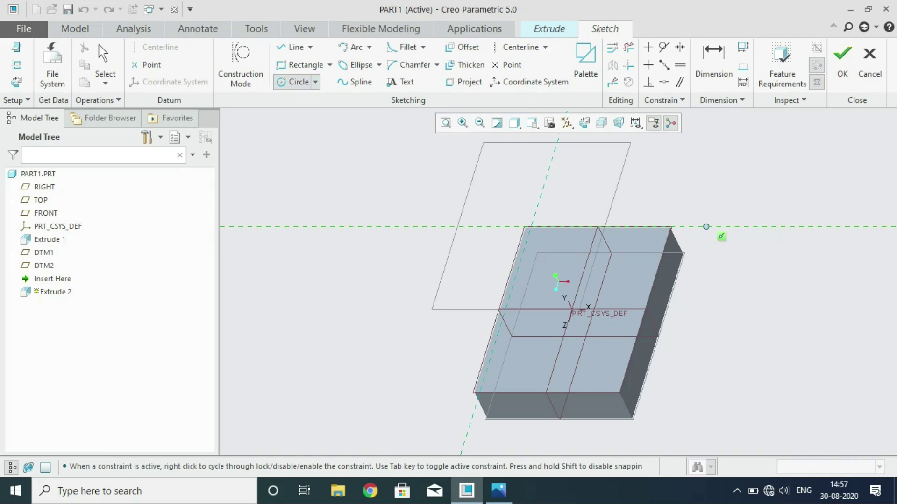
pyautogui.click(712, 226)
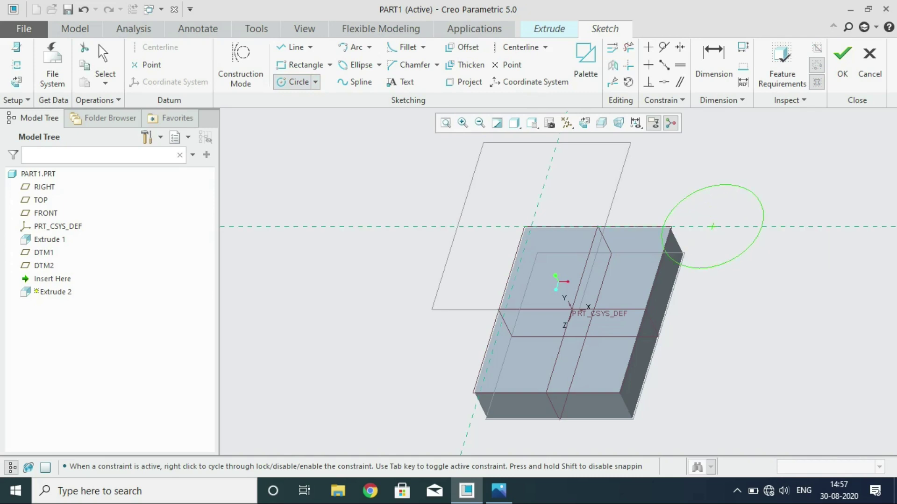
pyautogui.click(765, 195)
pyautogui.middleClick(764, 195)
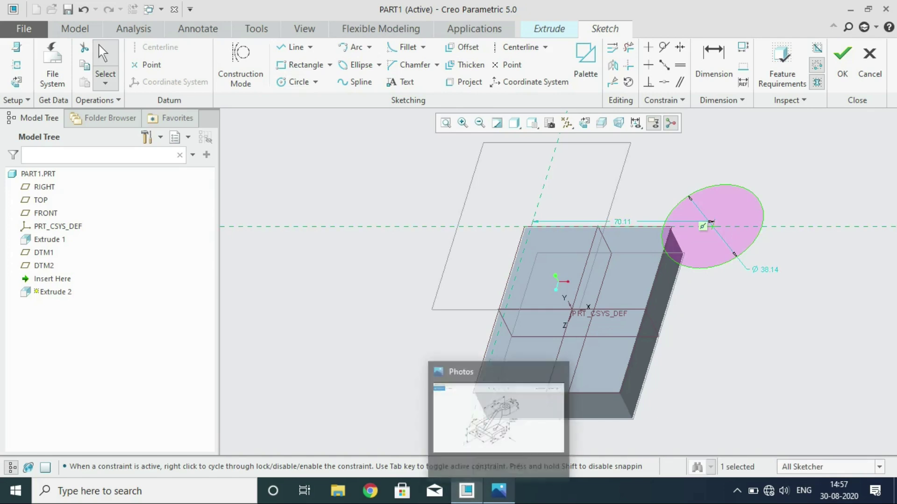
# Set the circle's centre distance from the vertical reference to 100 mm and its diameter to 36 mm, and finish the sketch
pyautogui.click(499, 490)
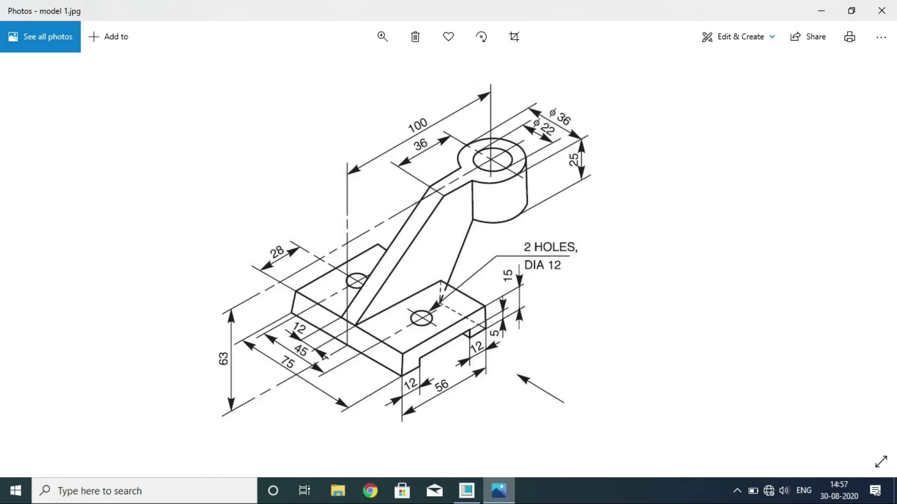
pyautogui.click(467, 490)
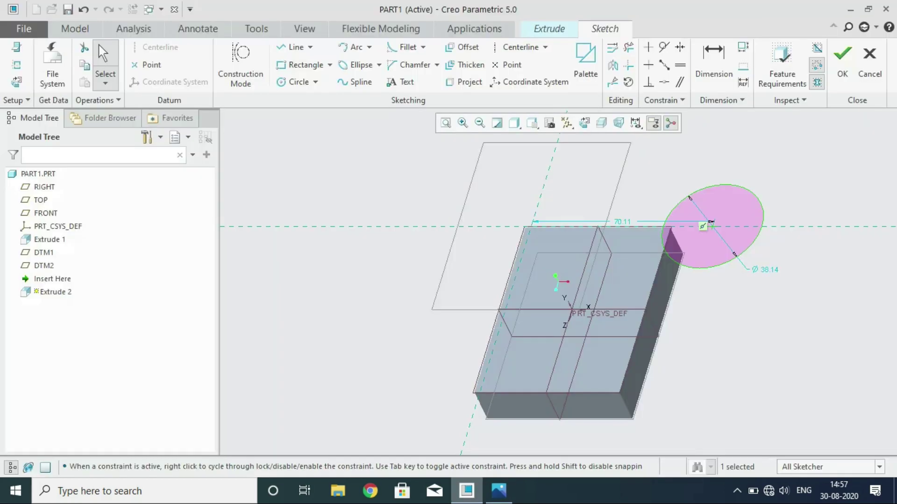
pyautogui.doubleClick(622, 222)
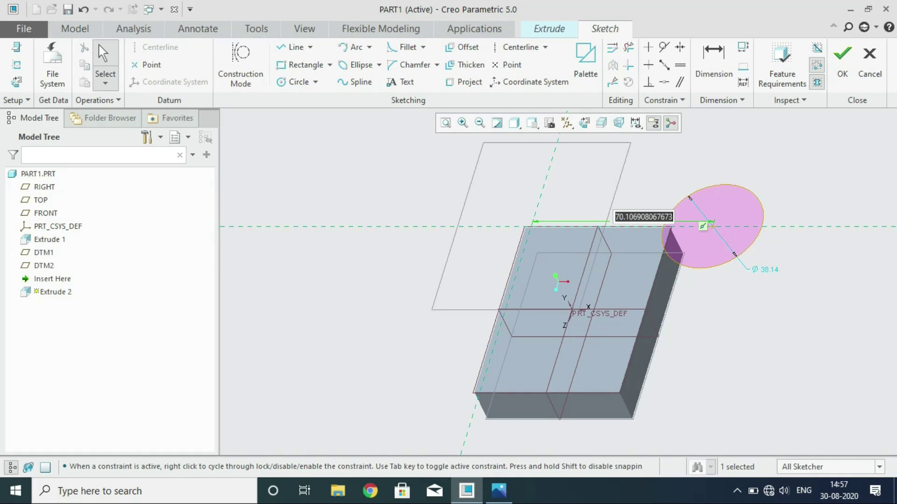
pyautogui.write('1')
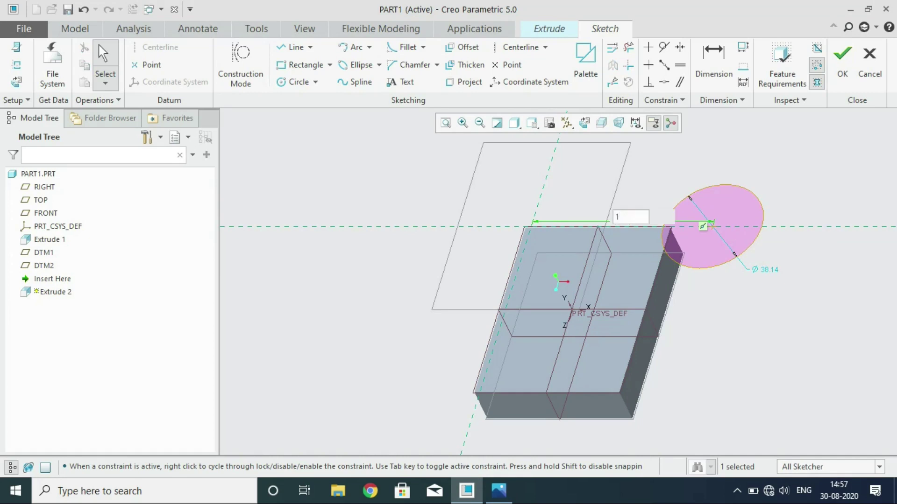
pyautogui.write('00')
pyautogui.press('Return')
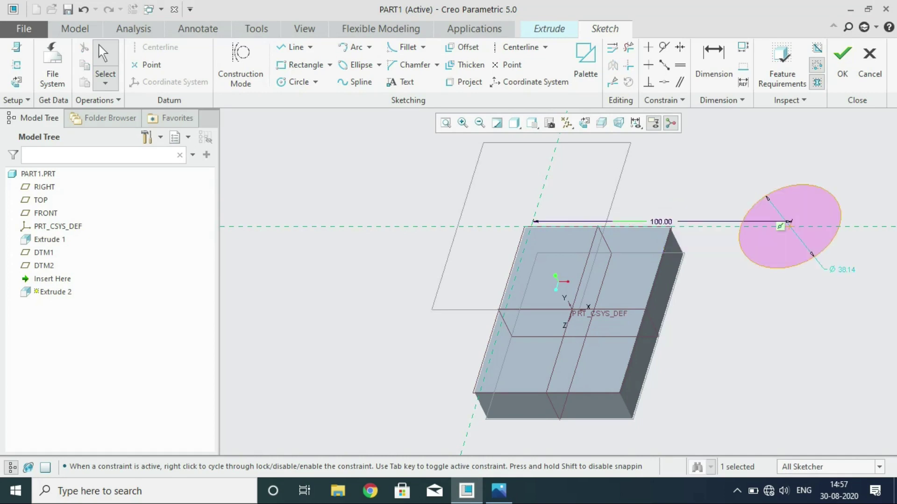
pyautogui.doubleClick(842, 269)
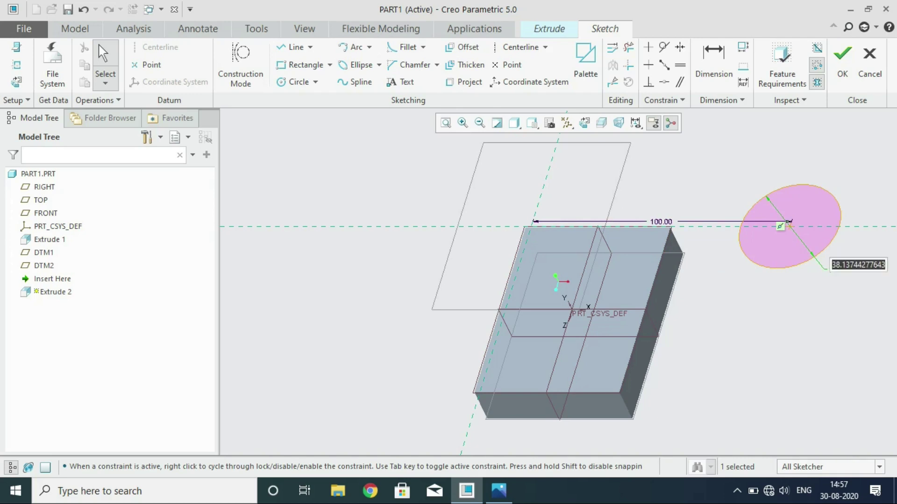
pyautogui.write('36')
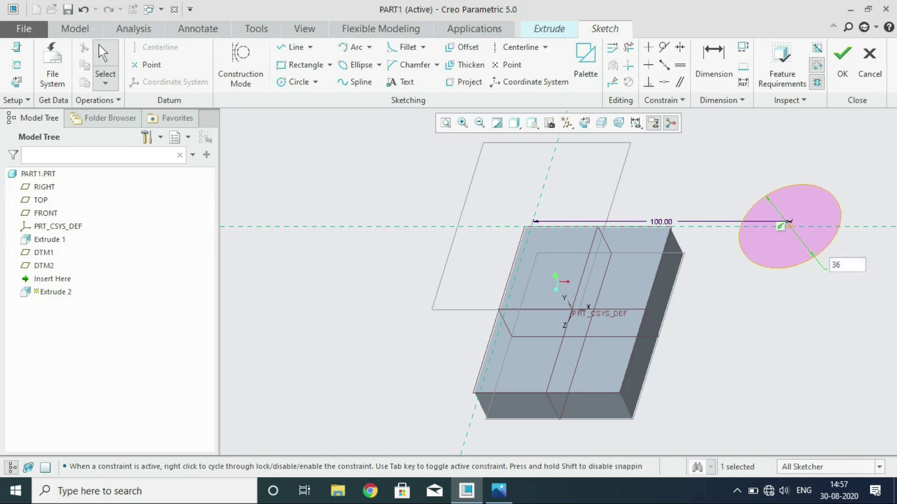
pyautogui.press('Return')
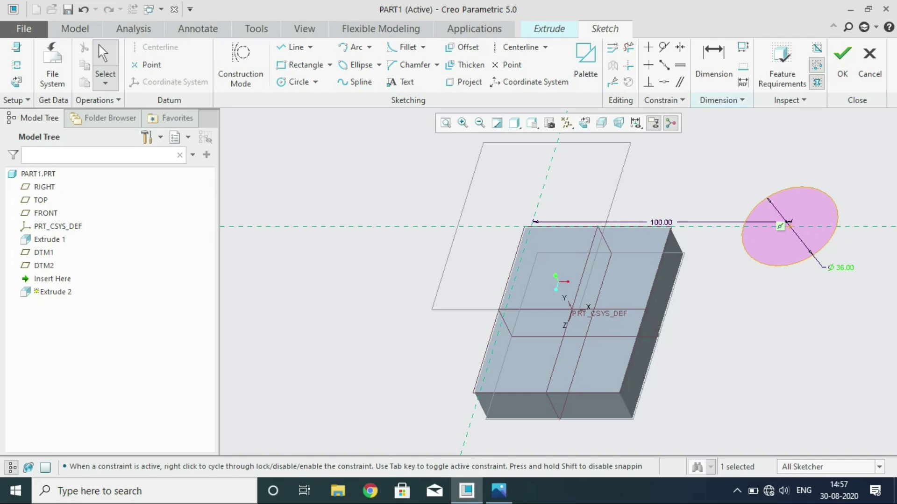
pyautogui.click(842, 56)
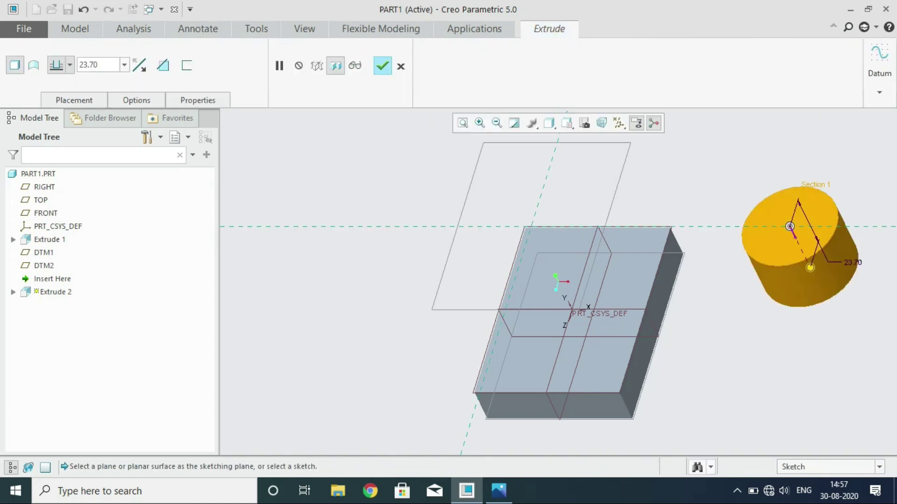
# Check the boss height in the reference drawing, set the circle's extrusion depth to 25 mm and complete the extrude
pyautogui.click(99, 64)
pyautogui.click(498, 490)
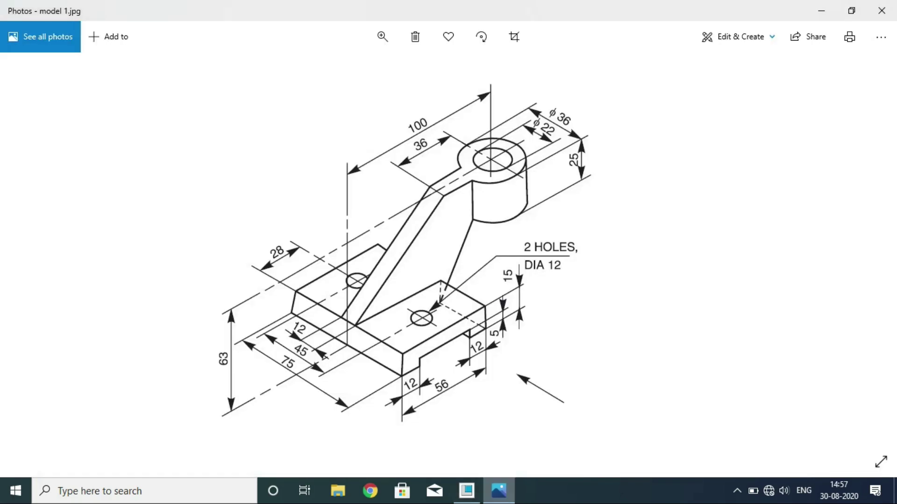
pyautogui.click(467, 490)
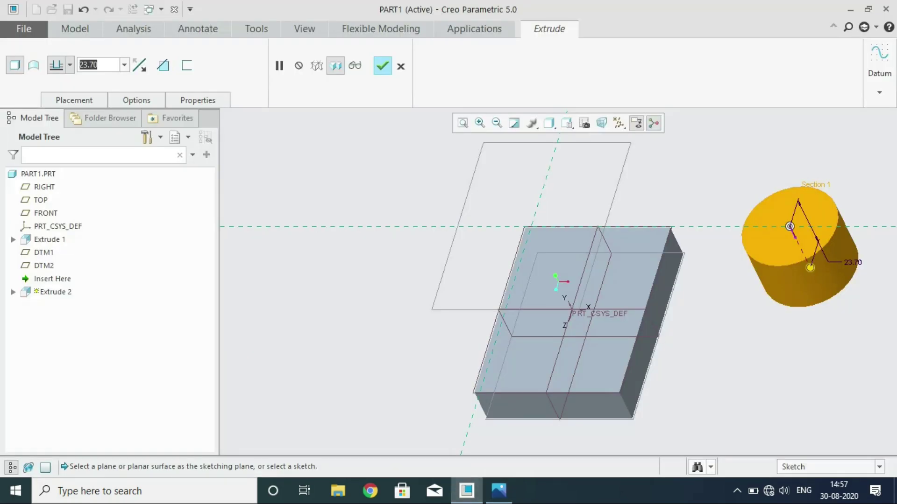
pyautogui.write('25')
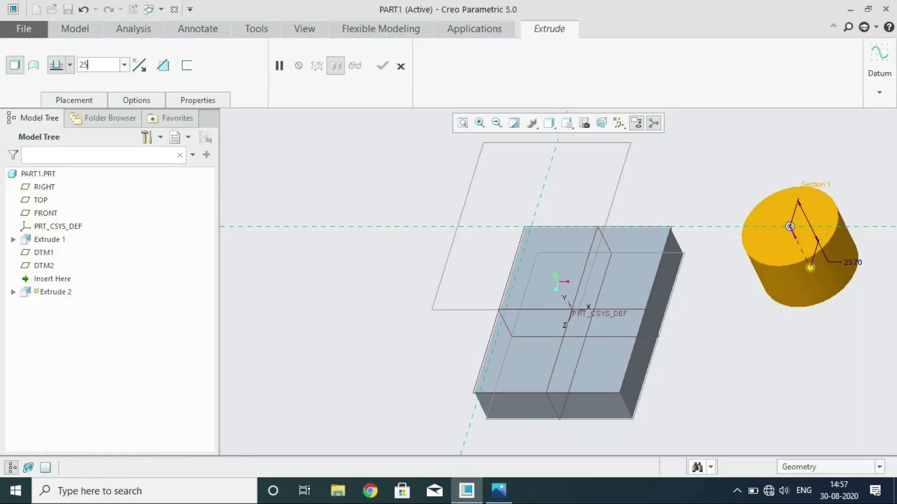
pyautogui.press('Return')
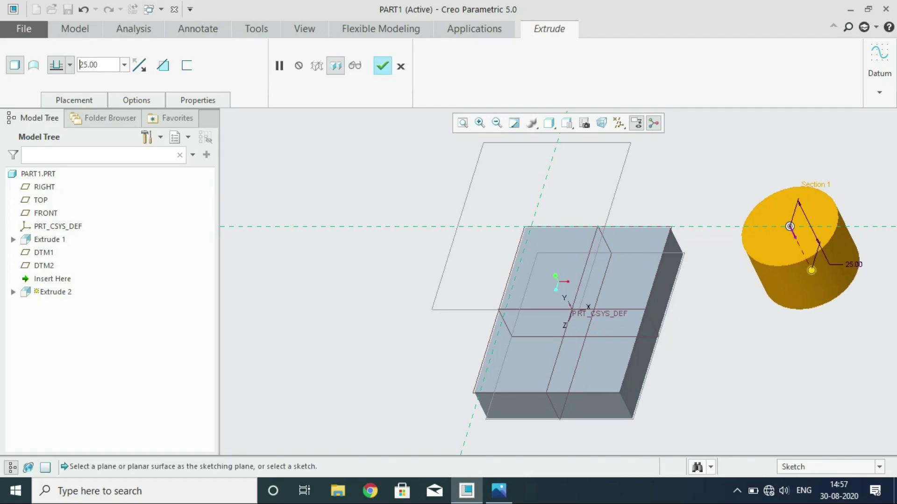
pyautogui.click(382, 66)
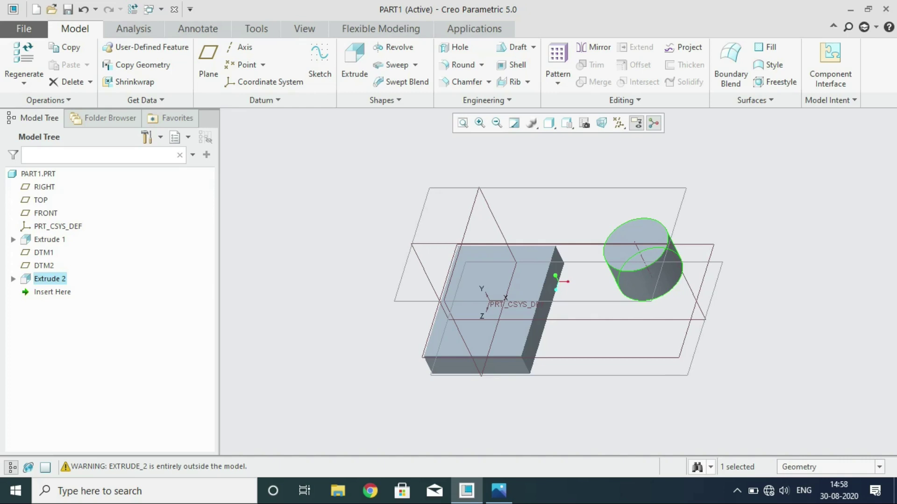
# Start a Profile Rib sketch on the FRONT plane, consulting the reference drawing for the rib's shape
pyautogui.moveTo(498, 491)
pyautogui.click(527, 82)
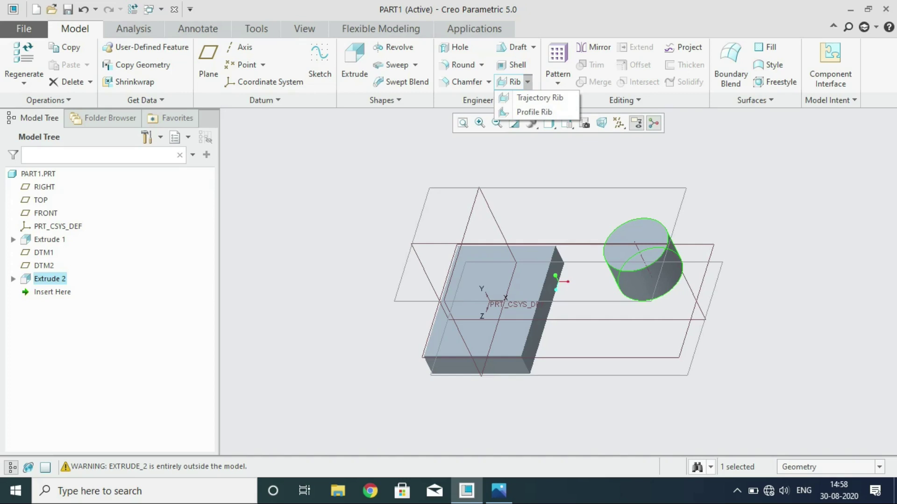
pyautogui.click(534, 112)
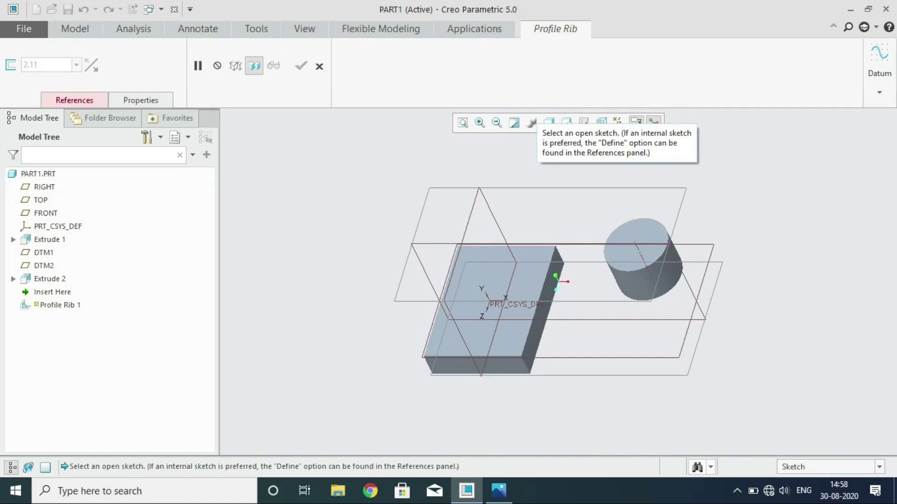
pyautogui.click(499, 491)
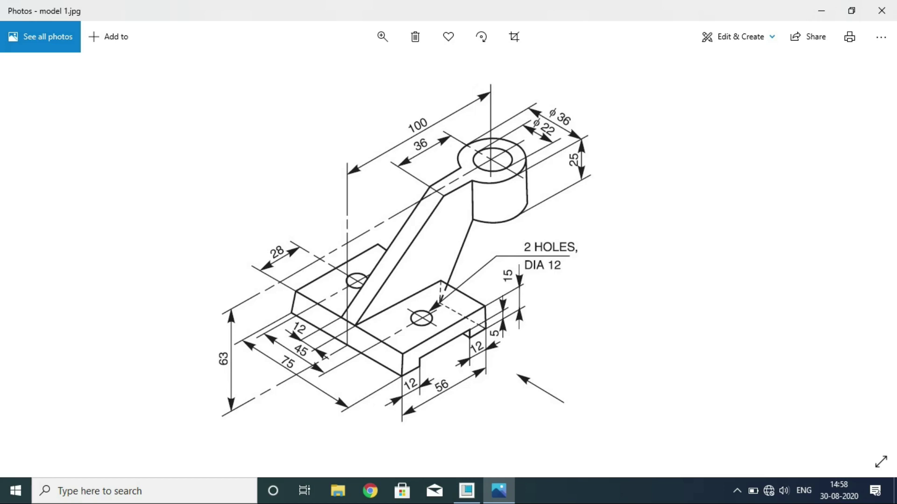
pyautogui.click(466, 490)
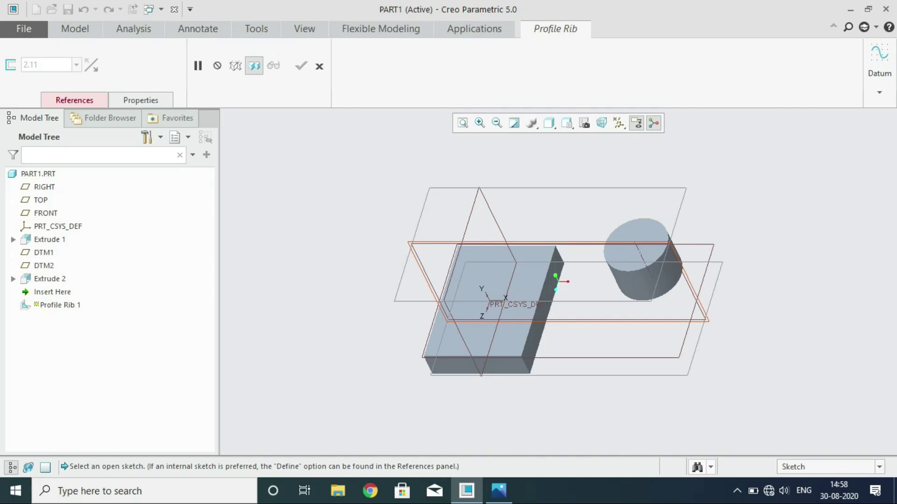
pyautogui.click(462, 244)
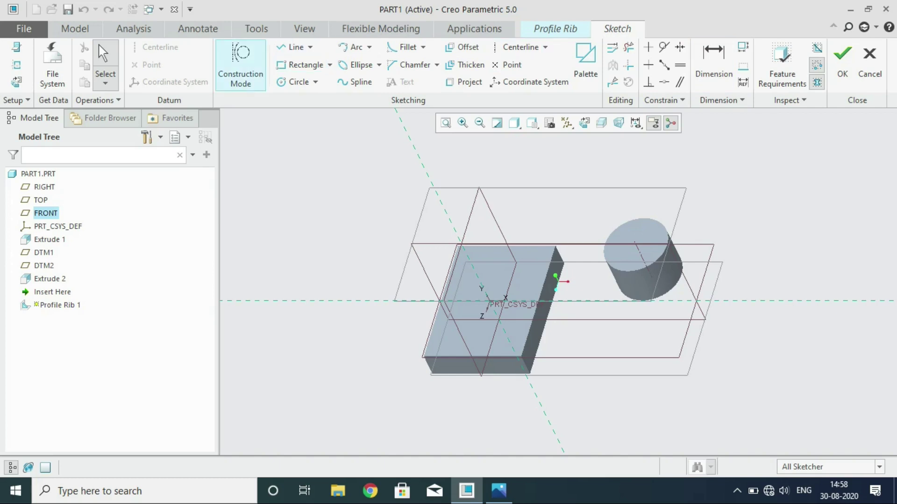
# Sketch a horizontal construction line from the boss's top centre towards the base block and set its length to 36 mm
pyautogui.click(311, 46)
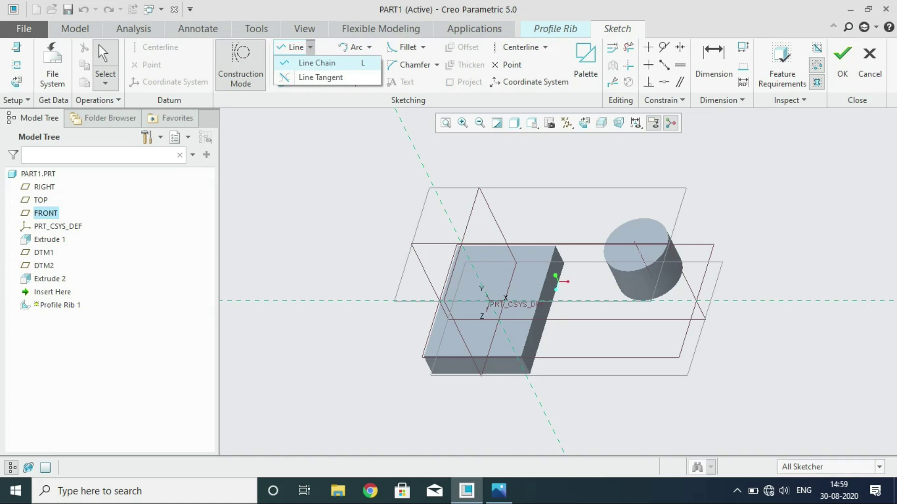
pyautogui.click(317, 62)
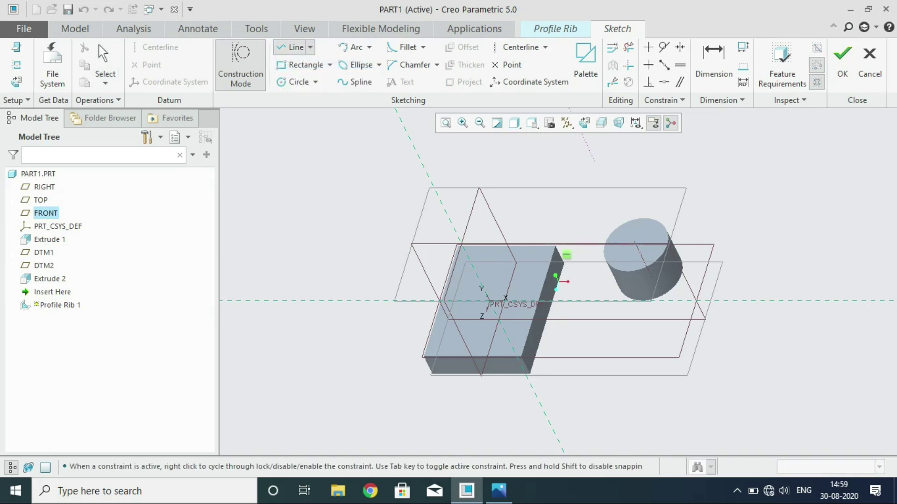
pyautogui.click(552, 243)
pyautogui.click(103, 53)
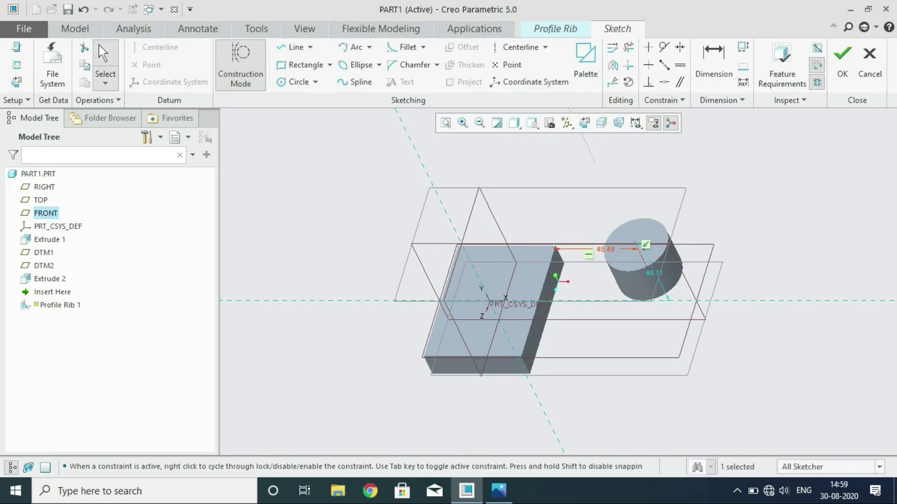
pyautogui.doubleClick(605, 249)
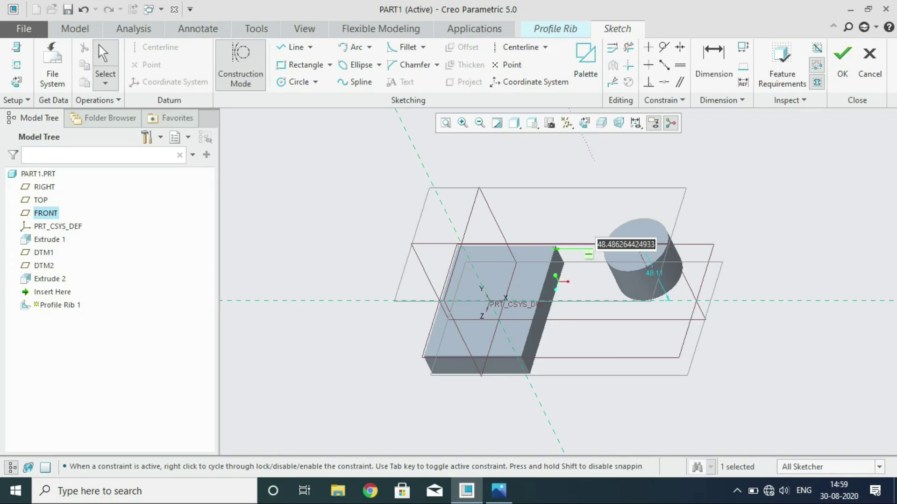
pyautogui.write('36')
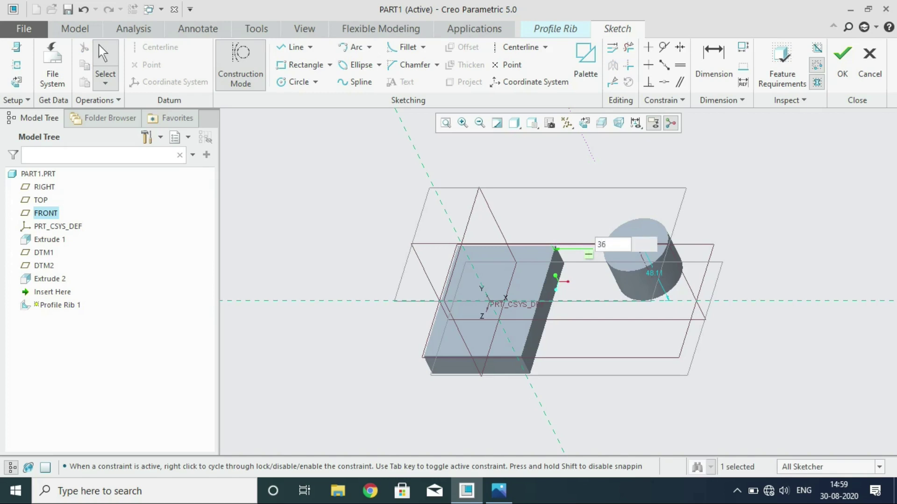
pyautogui.press('Return')
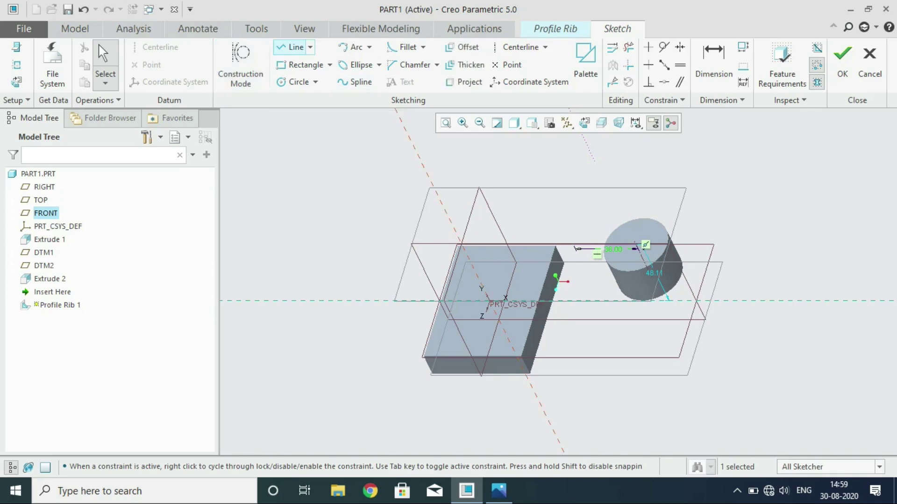
# In the FRONT view, sketch a line chain from the base block's far upper corner to the construction line's end and on to the boss's upper edge
pyautogui.click(310, 47)
pyautogui.click(309, 62)
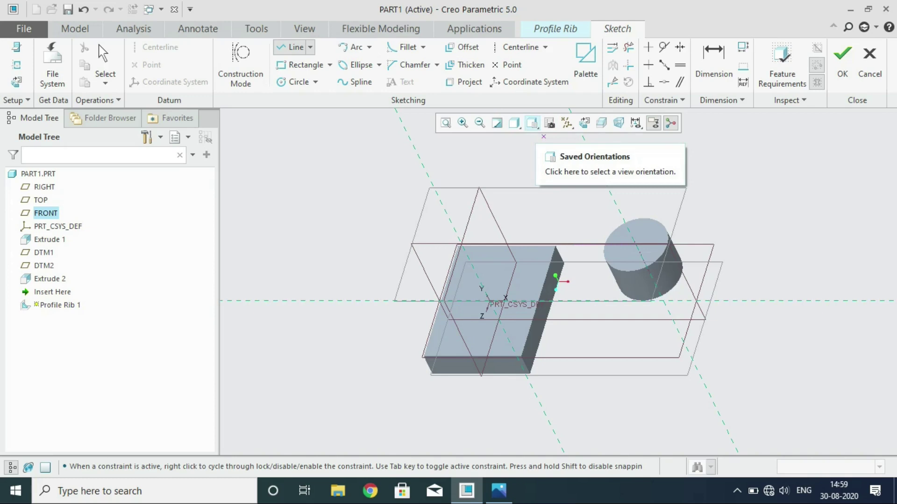
pyautogui.click(532, 124)
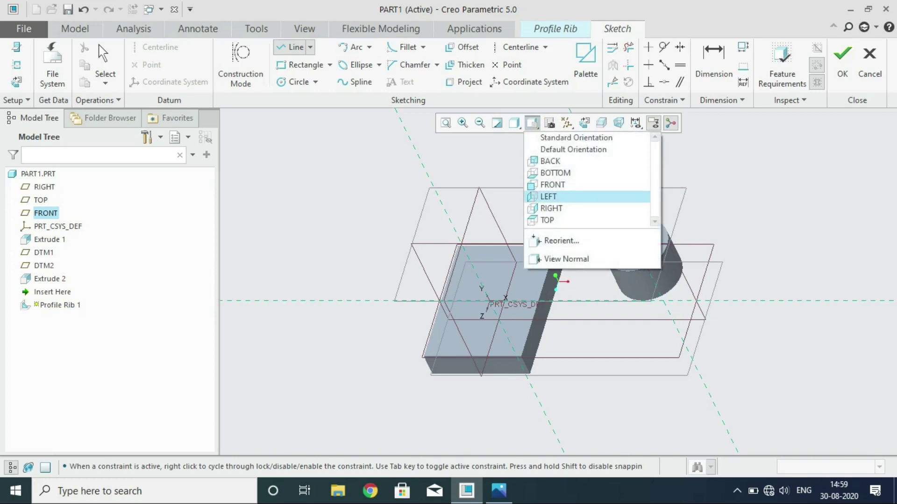
pyautogui.click(552, 185)
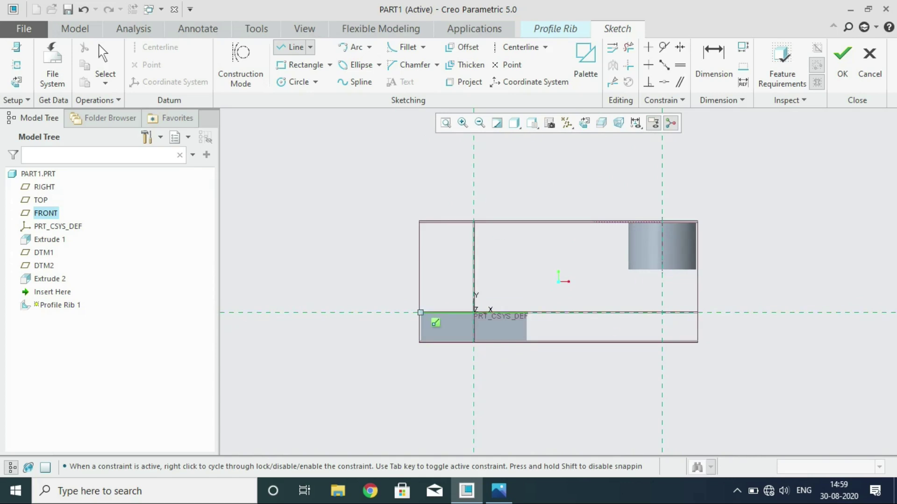
pyautogui.click(421, 313)
pyautogui.click(594, 222)
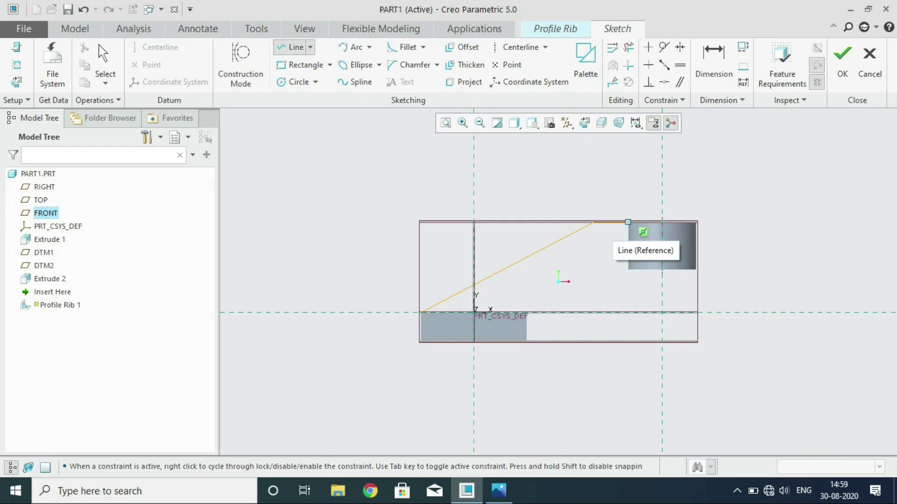
pyautogui.click(627, 223)
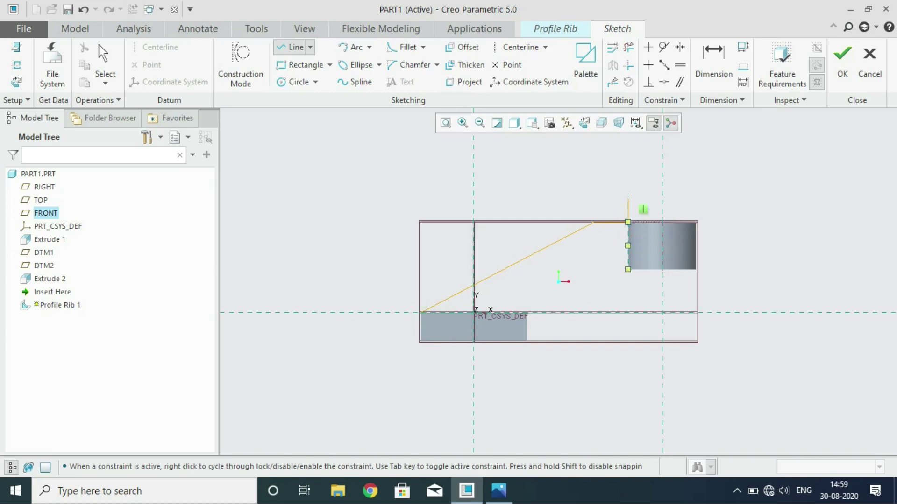
pyautogui.middleClick(628, 199)
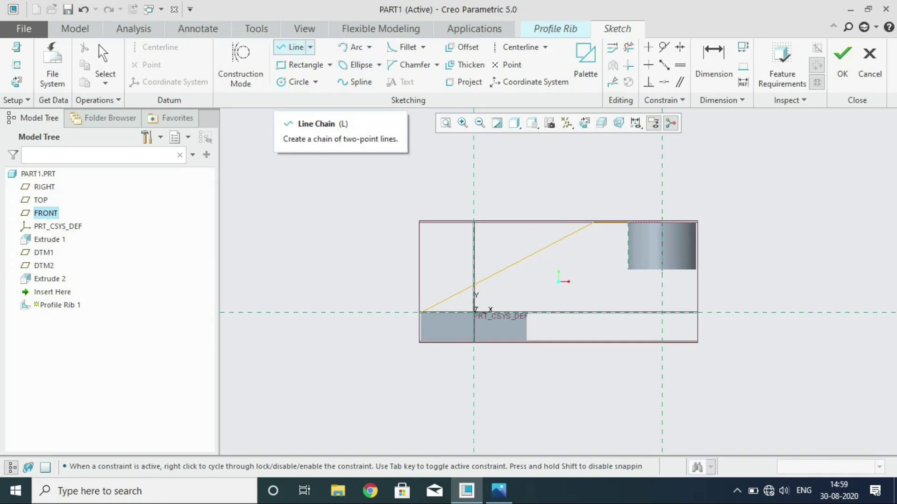
# Sketch the rib's lower slanted line from the base block's bottom corner nearest the boss to the boss's lower edge
pyautogui.click(291, 47)
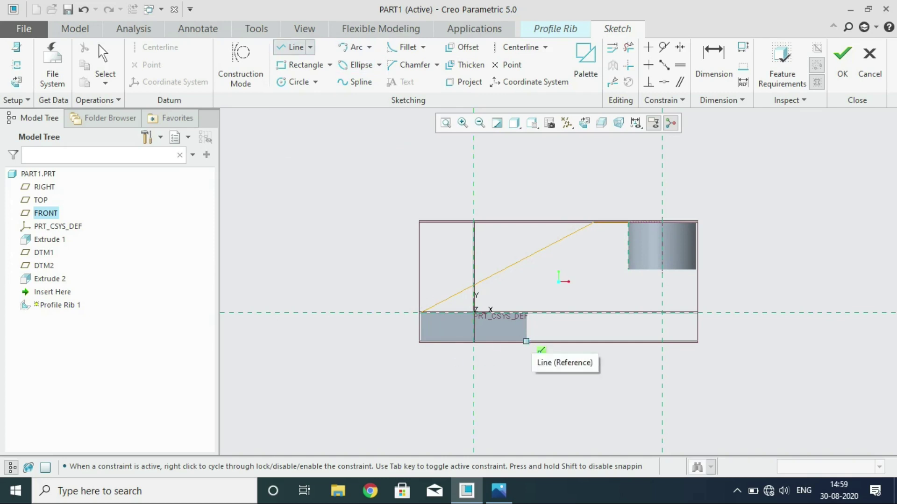
pyautogui.click(526, 342)
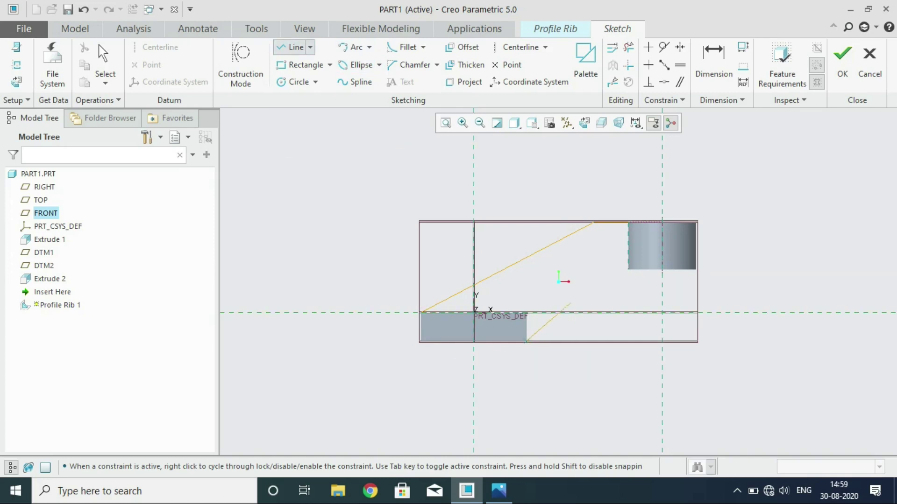
pyautogui.click(627, 269)
pyautogui.middleClick(589, 292)
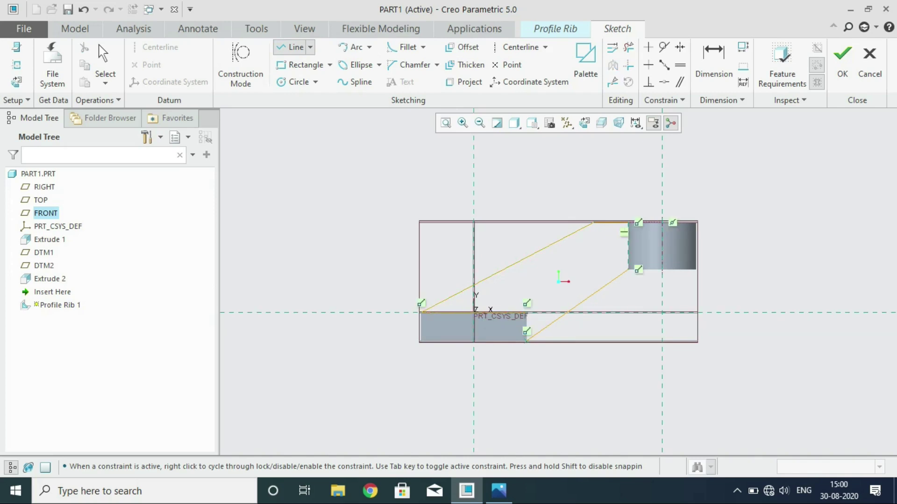
# Finish the lines along the base block's top and boss-facing side, then accept the rib sketch
pyautogui.click(527, 341)
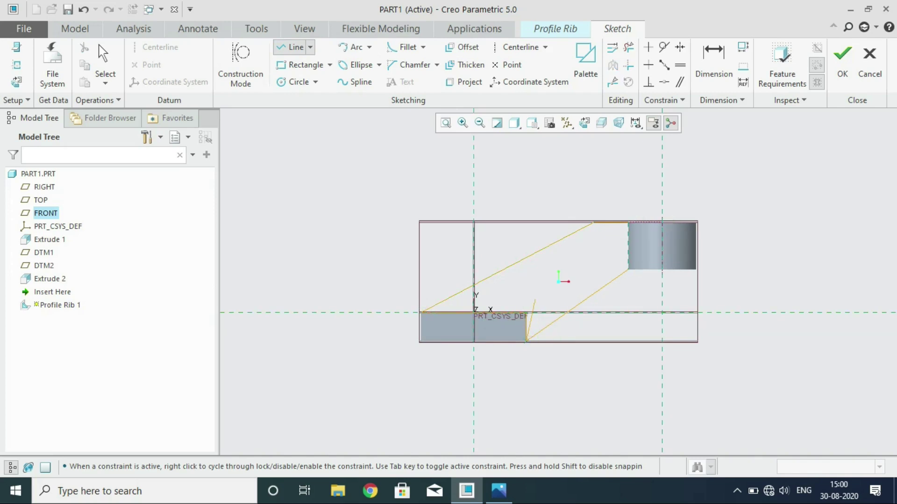
pyautogui.middleClick(539, 294)
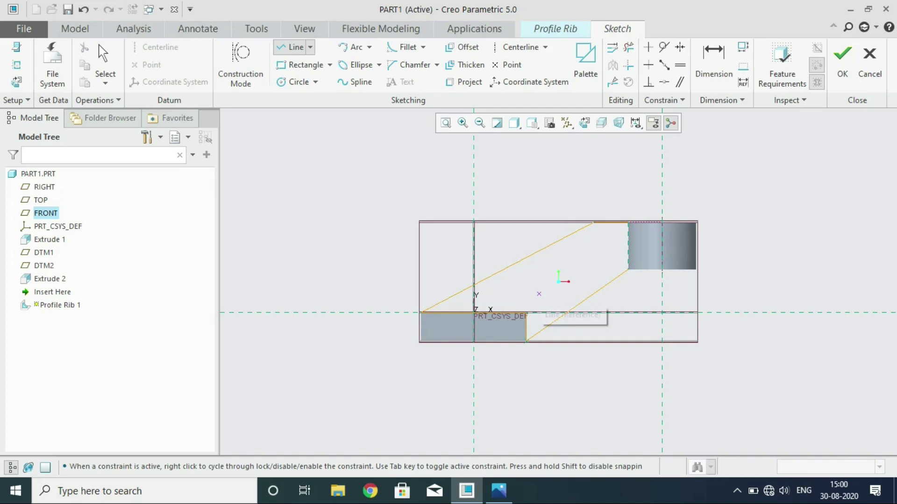
pyautogui.hotkey('ctrl', 'a')
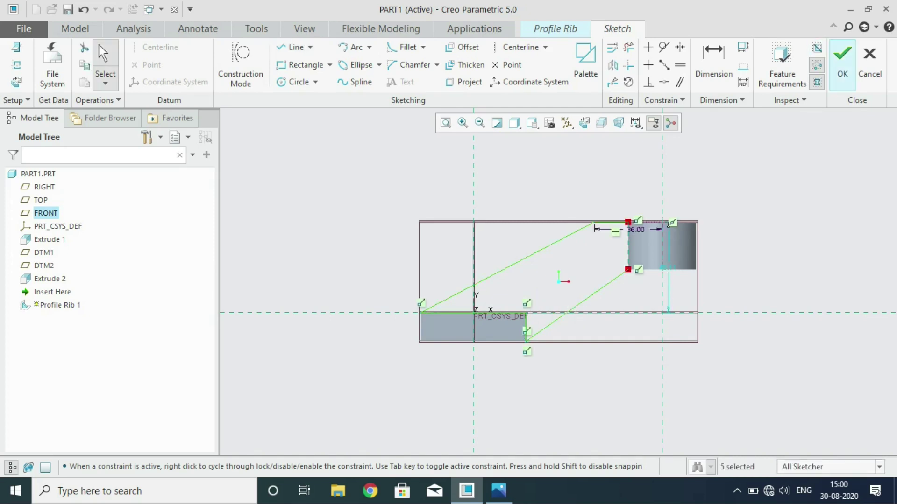
pyautogui.click(842, 61)
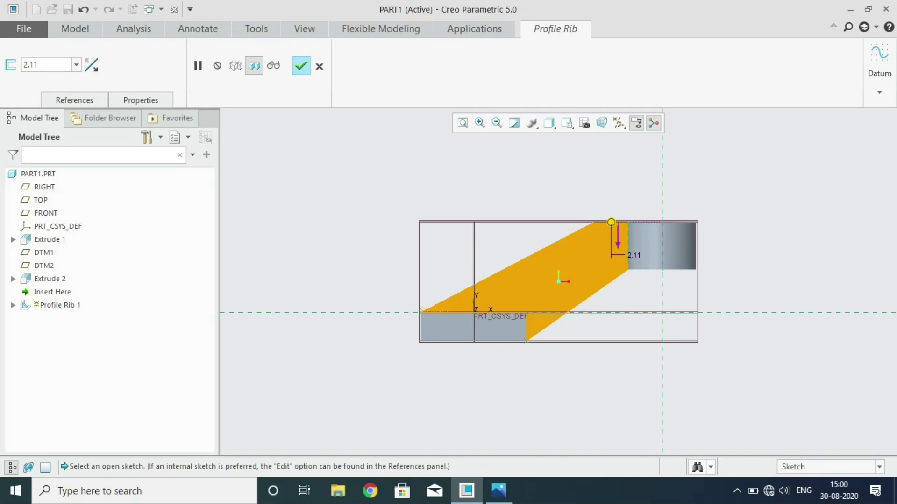
# In the default orientation, set the profile rib's thickness to 12 mm as given in the reference drawing and accept the rib
pyautogui.click(549, 122)
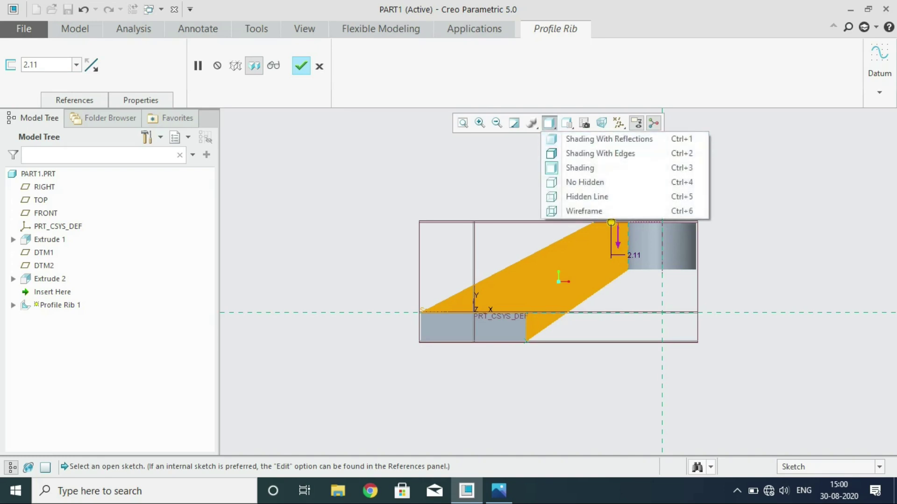
pyautogui.click(567, 123)
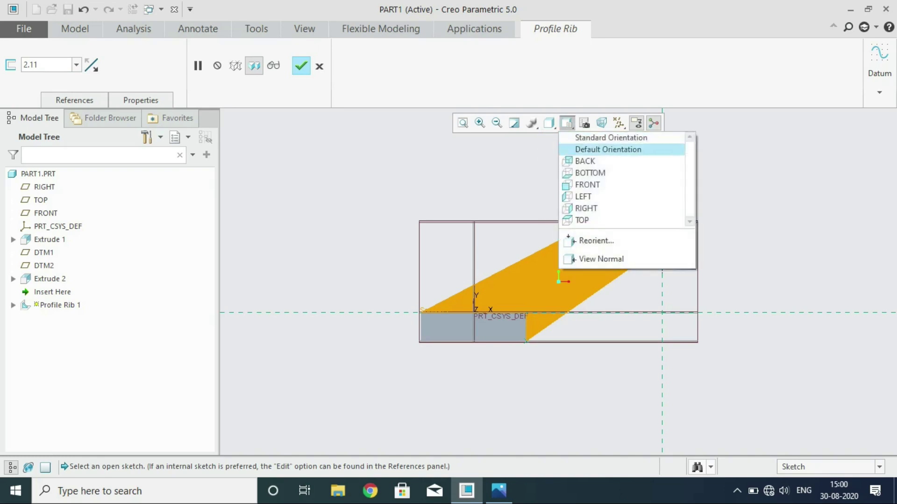
pyautogui.click(608, 149)
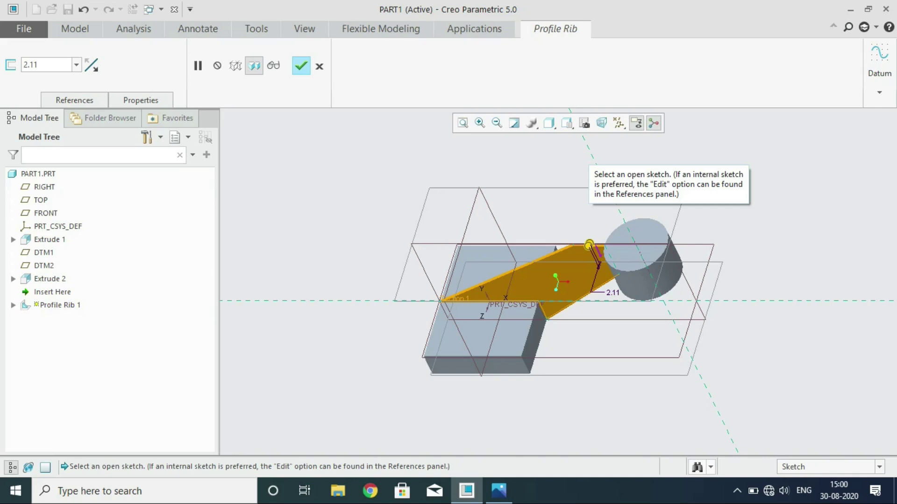
pyautogui.click(499, 491)
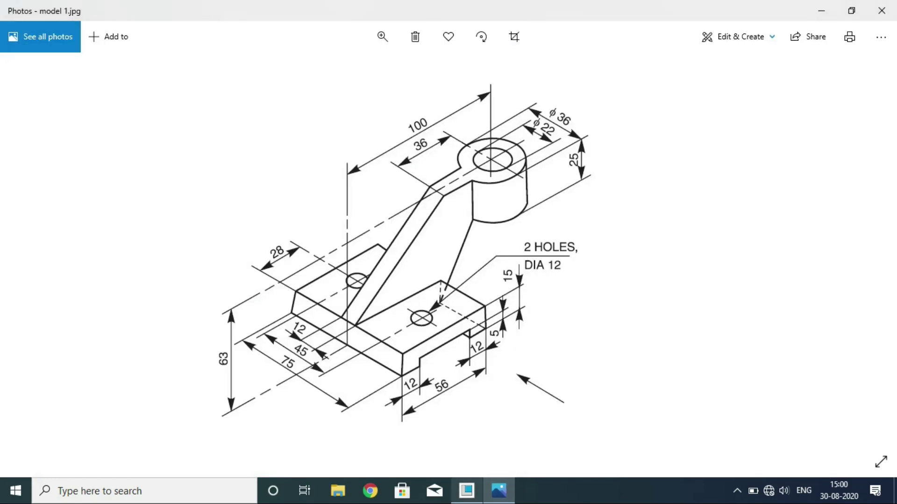
pyautogui.click(467, 490)
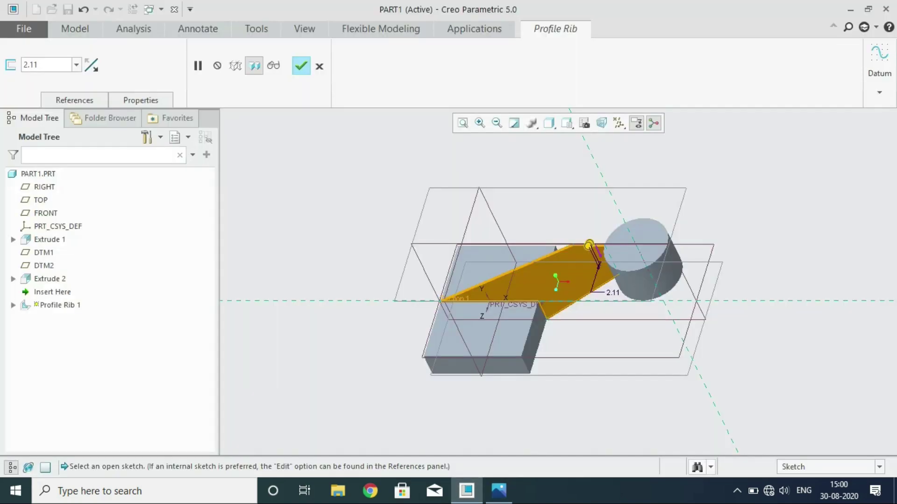
pyautogui.click(30, 65)
pyautogui.write('12')
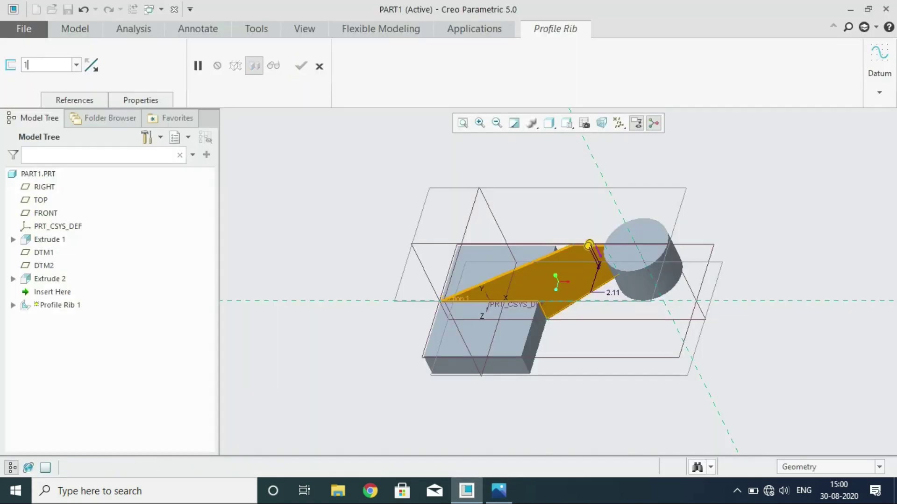
pyautogui.press('Return')
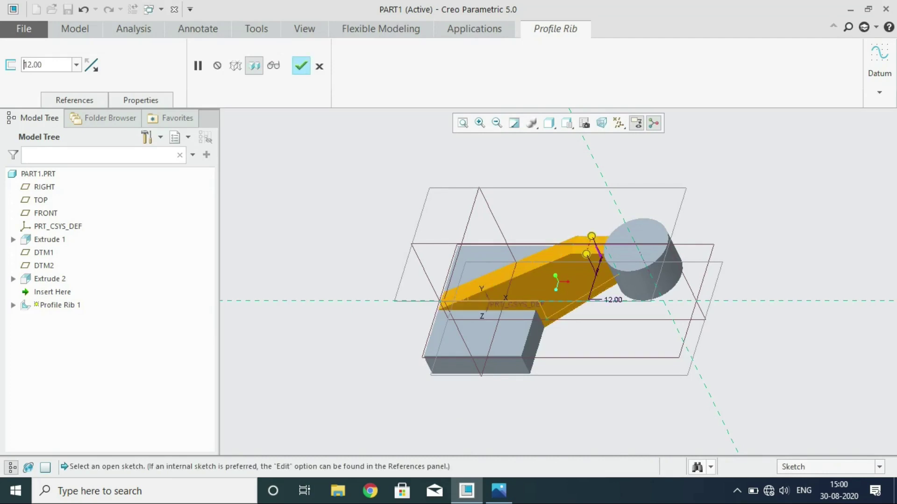
pyautogui.press('Return')
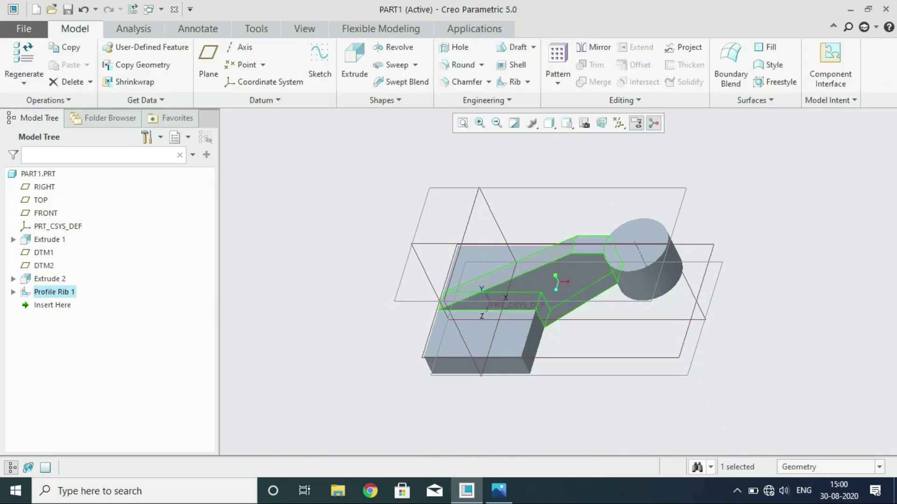
# Examine the finished rib in 3D and check the model 1.jpg reference drawing for the base slot's dimensions
pyautogui.moveTo(663, 299); pyautogui.dragTo(616, 128, button='middle')
pyautogui.moveTo(558, 282); pyautogui.dragTo(558, 281, button='middle')
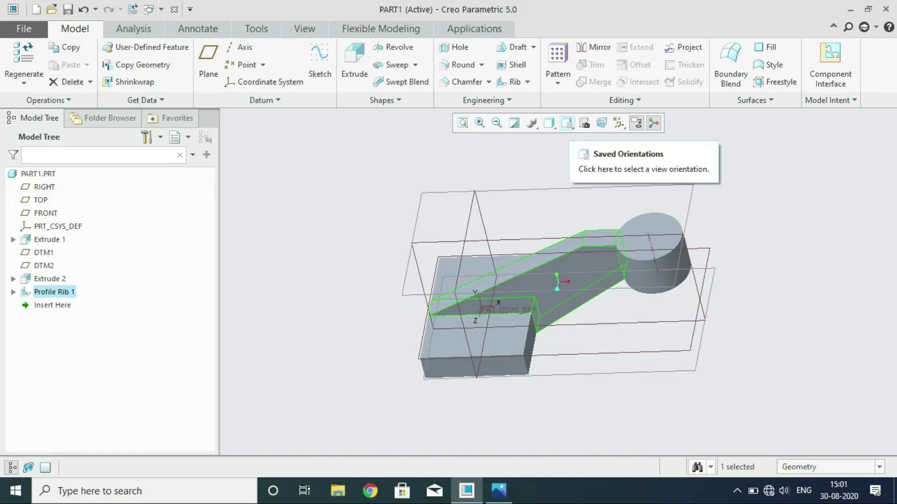
pyautogui.click(567, 123)
pyautogui.click(603, 148)
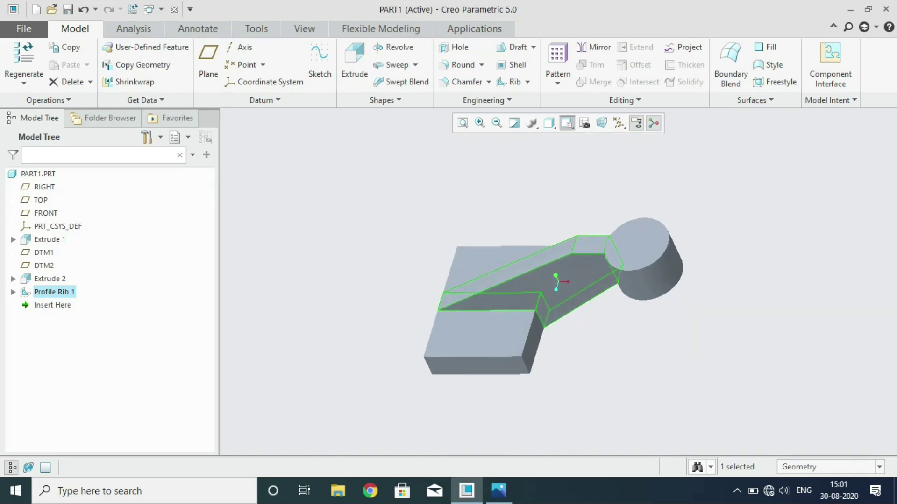
pyautogui.moveTo(467, 490)
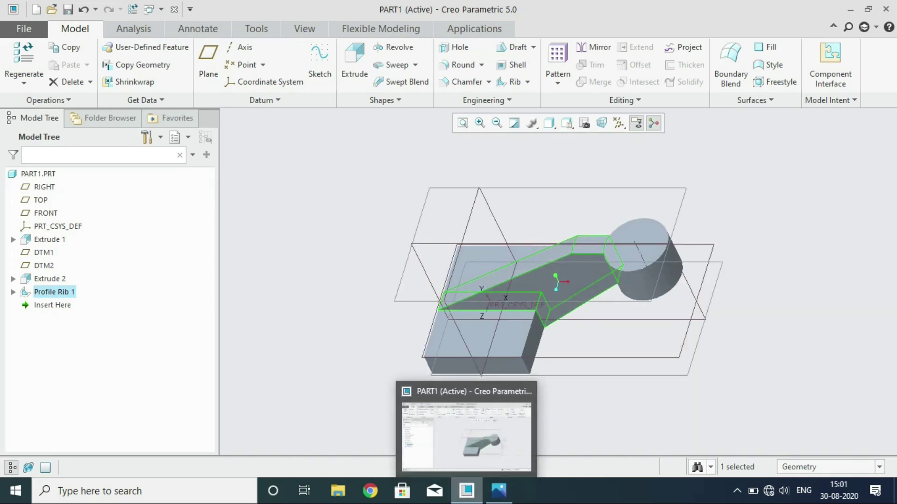
pyautogui.click(498, 490)
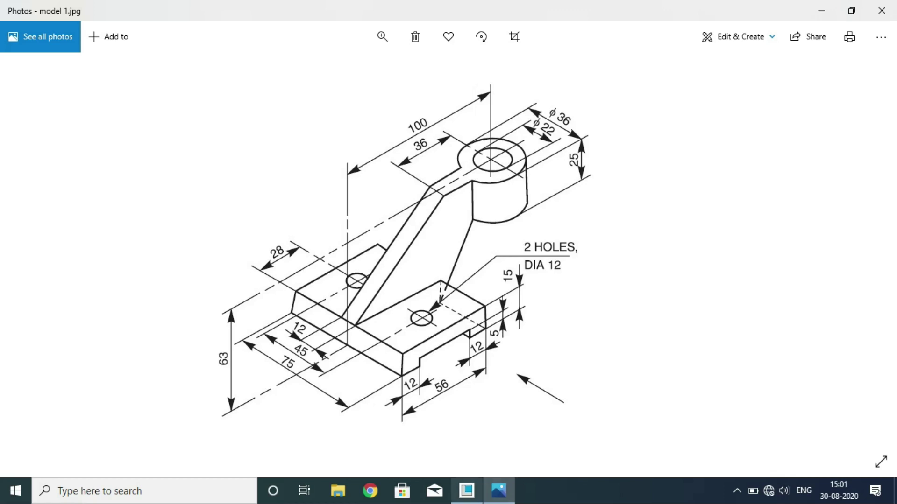
pyautogui.moveTo(467, 490)
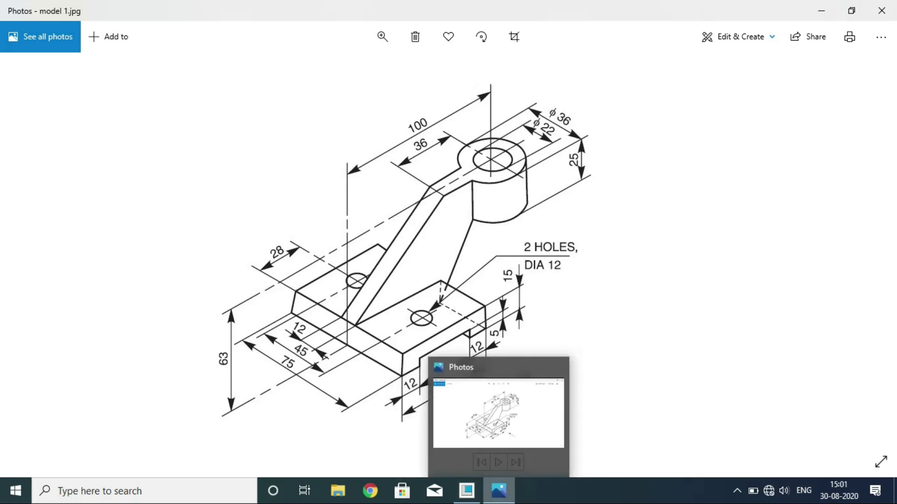
pyautogui.click(466, 490)
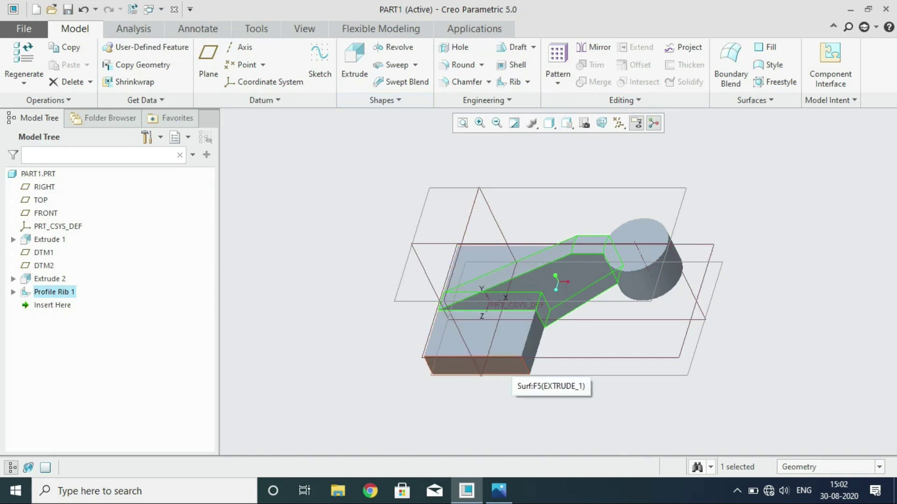
# Start an extrude sketch on the base block's front side face and add a vertical centerline through the origin
pyautogui.click(477, 365)
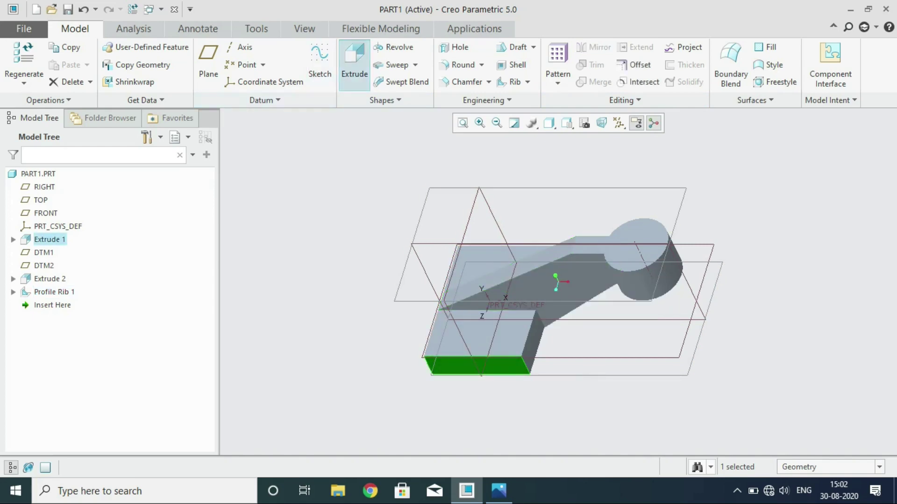
pyautogui.click(355, 65)
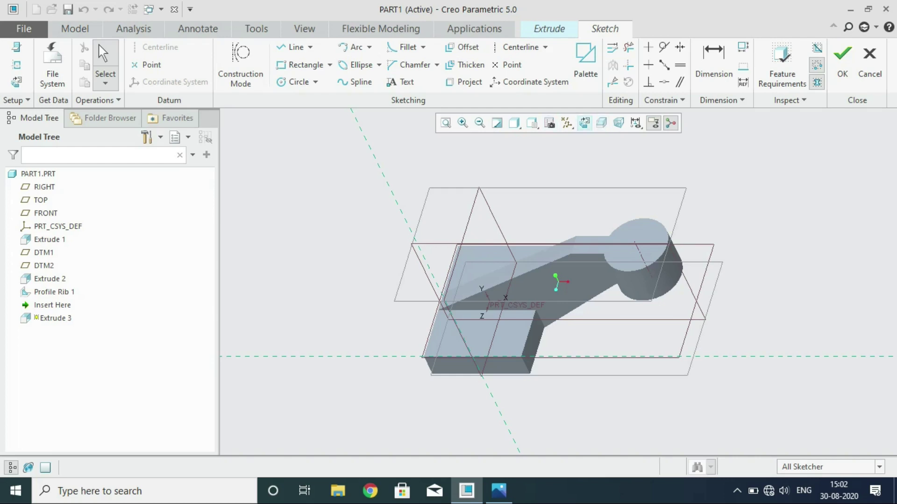
pyautogui.click(584, 123)
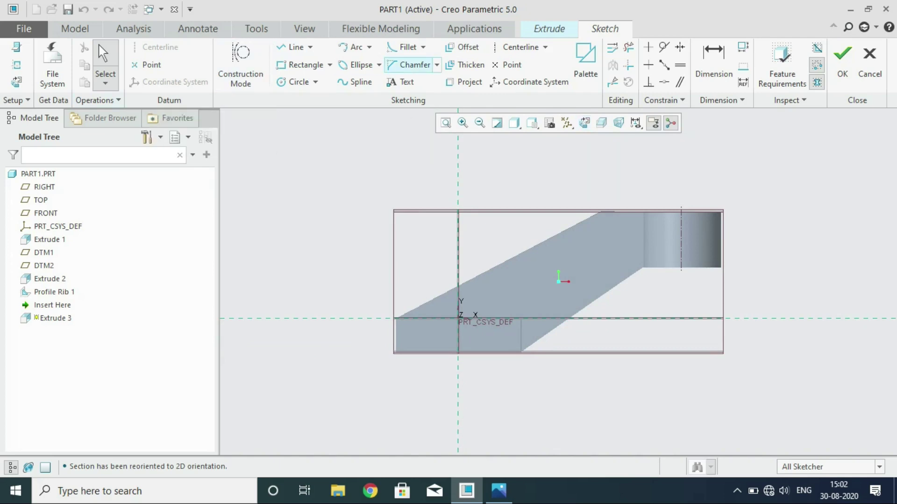
pyautogui.click(518, 48)
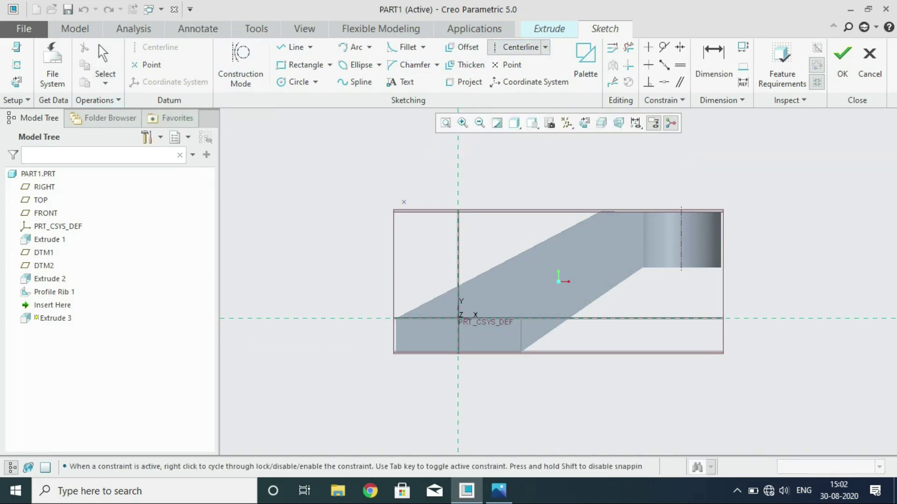
pyautogui.click(457, 195)
pyautogui.click(459, 316)
pyautogui.middleClick(460, 317)
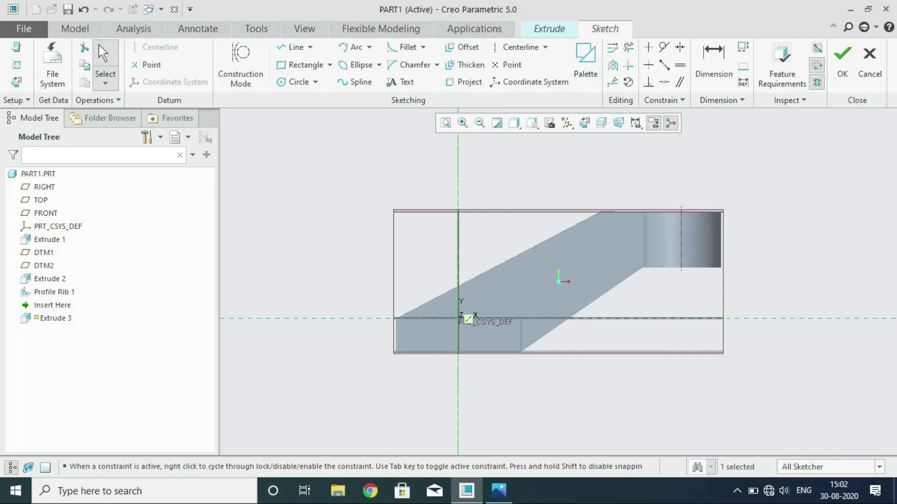
# Sketch a rectangle about 30 mm wide and 6 mm high on the base block's bottom edge, symmetric about the centerline
pyautogui.click(304, 64)
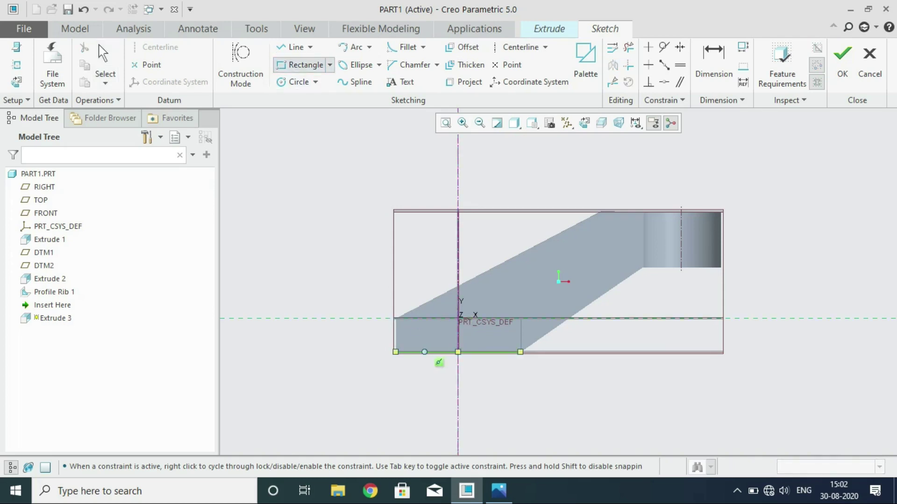
pyautogui.click(425, 352)
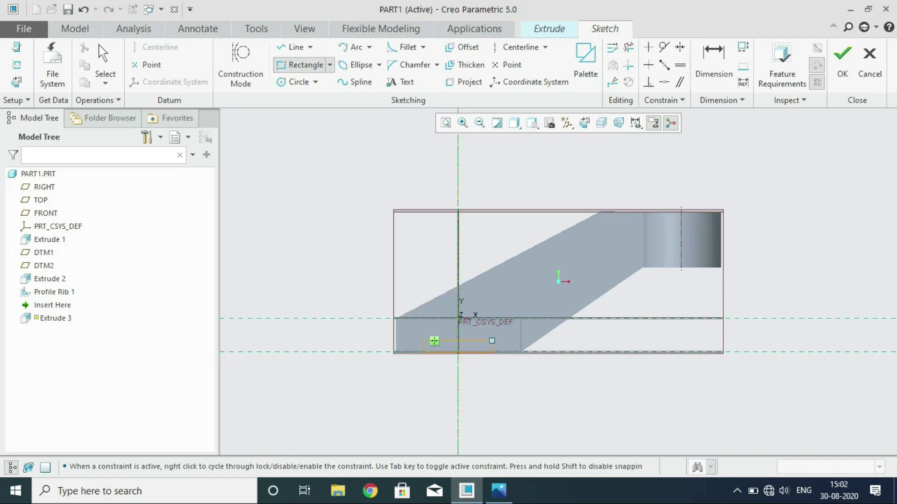
pyautogui.click(434, 340)
pyautogui.middleClick(489, 394)
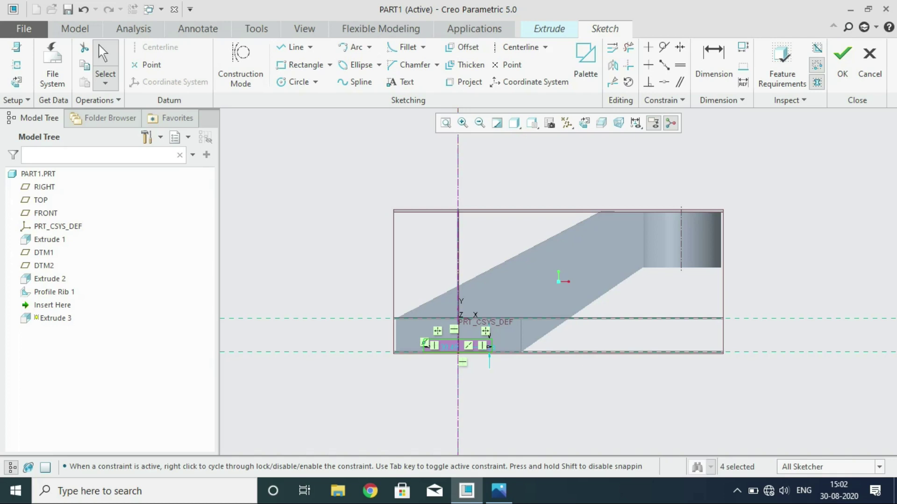
pyautogui.scroll(2, 510, 361)
pyautogui.scroll(-5, 510, 361)
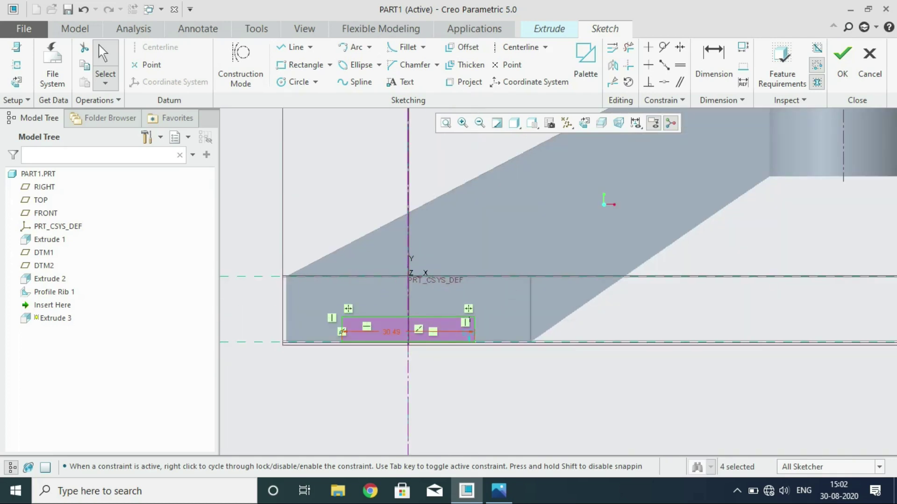
# Set the slot rectangle's width to 56-24 (32 mm) and its height to 5 mm, and accept the sketch
pyautogui.click(470, 332)
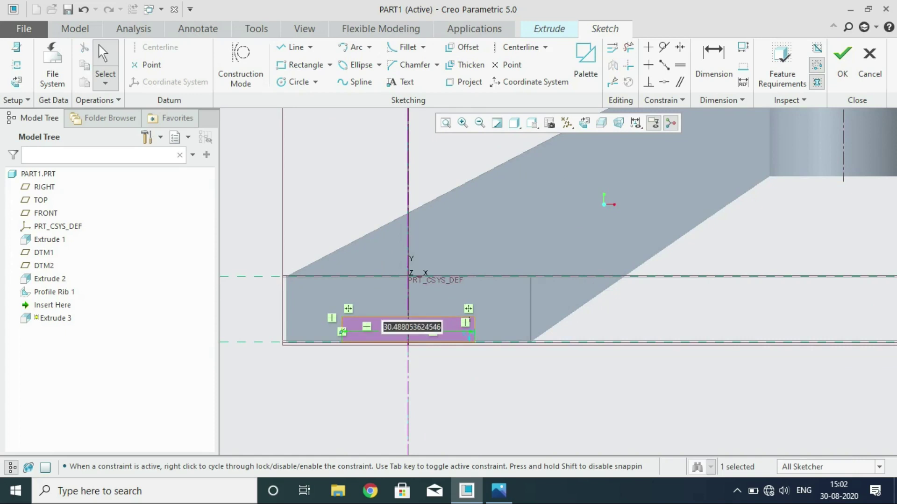
pyautogui.write('56')
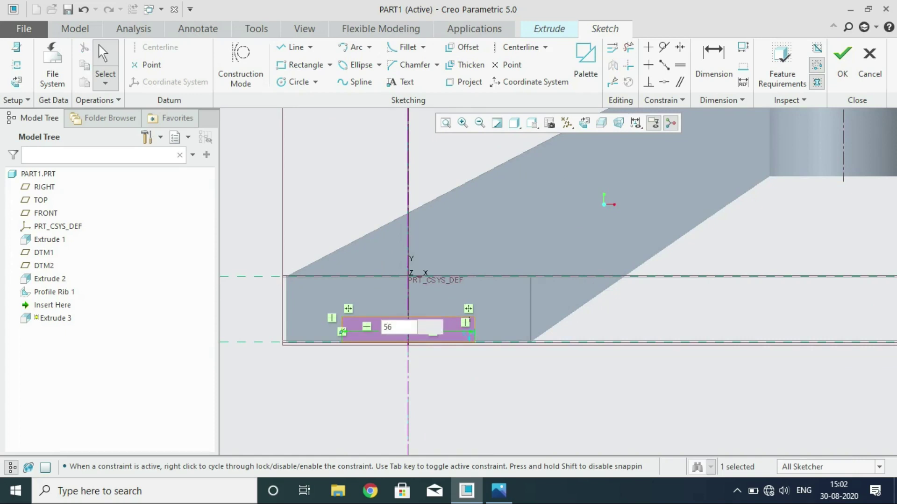
pyautogui.write('-24')
pyautogui.press('Return')
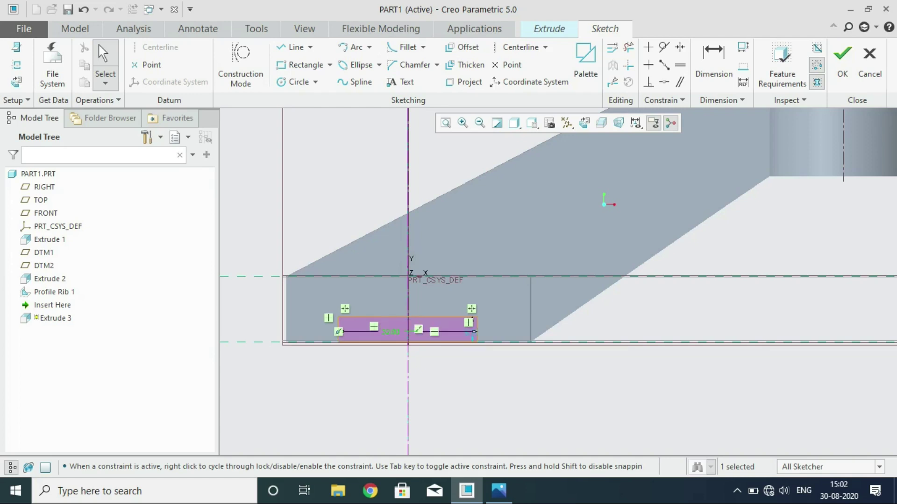
pyautogui.press('d')
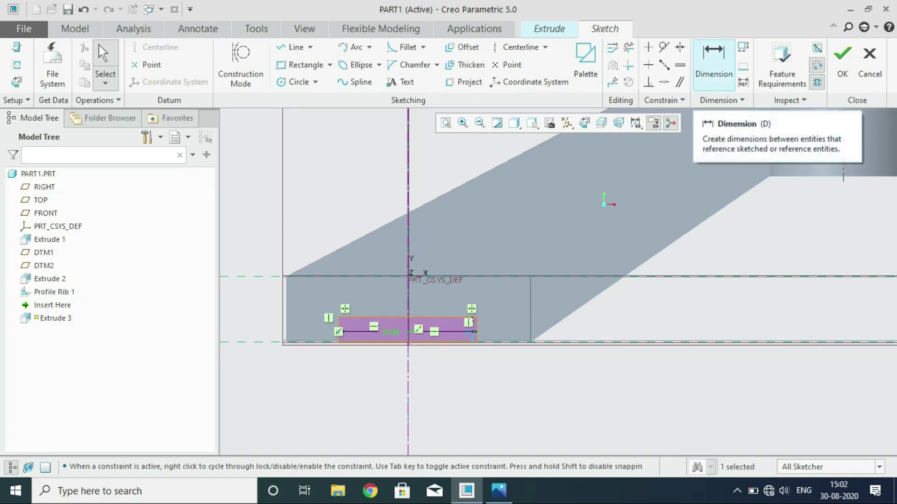
pyautogui.press('Escape')
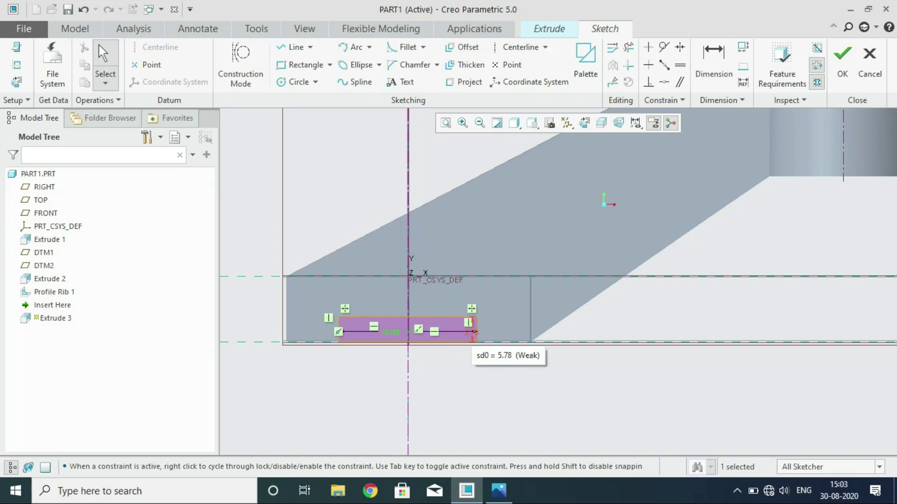
pyautogui.doubleClick(472, 328)
pyautogui.write('5')
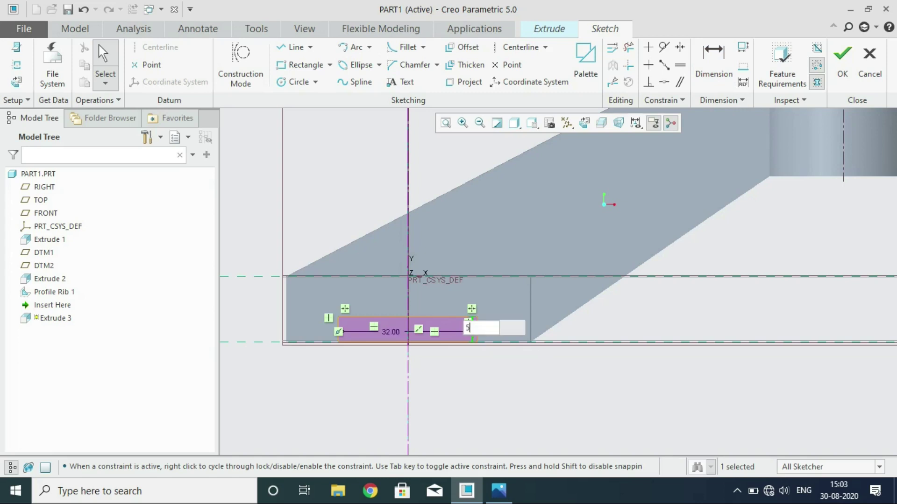
pyautogui.press('Return')
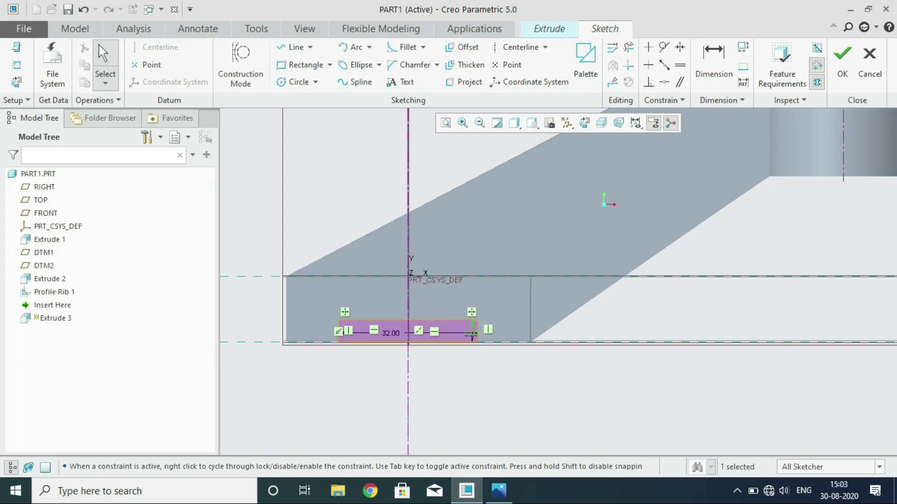
pyautogui.click(842, 64)
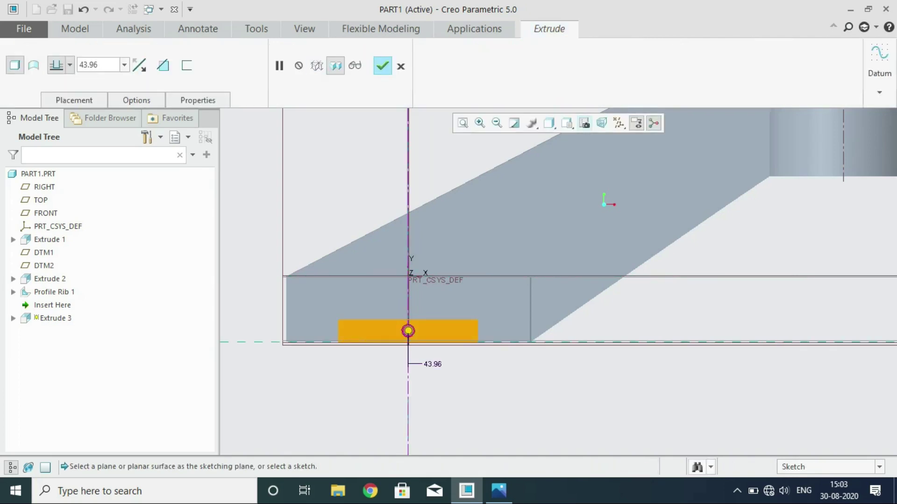
# Flip the extrude into the base block as a Remove Material cut, set its depth to Through All and inspect the slot
pyautogui.click(567, 123)
pyautogui.click(607, 149)
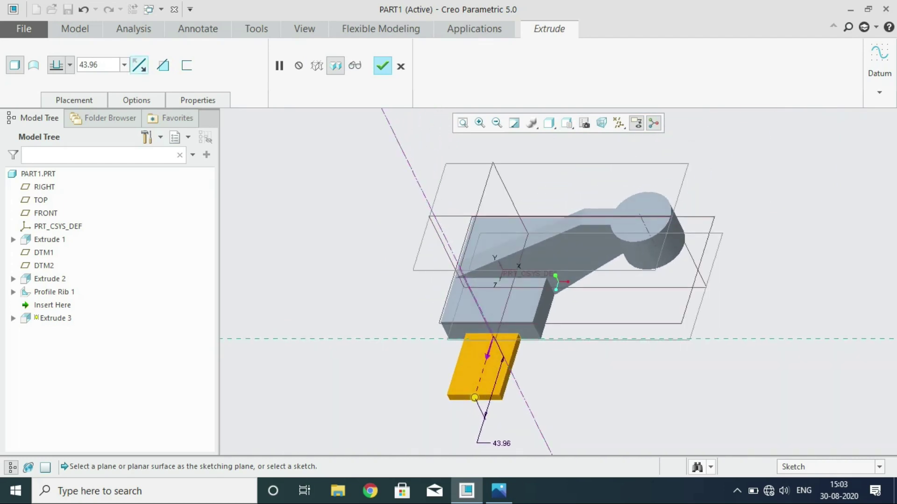
pyautogui.click(139, 65)
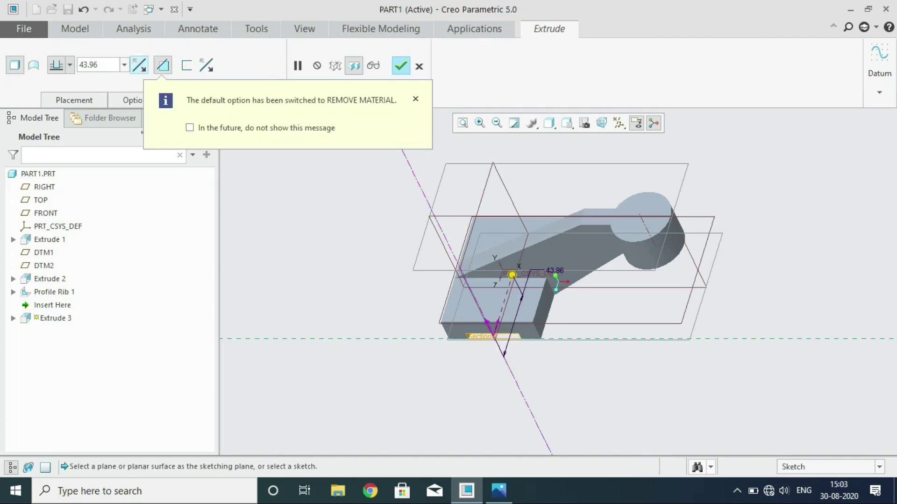
pyautogui.click(57, 65)
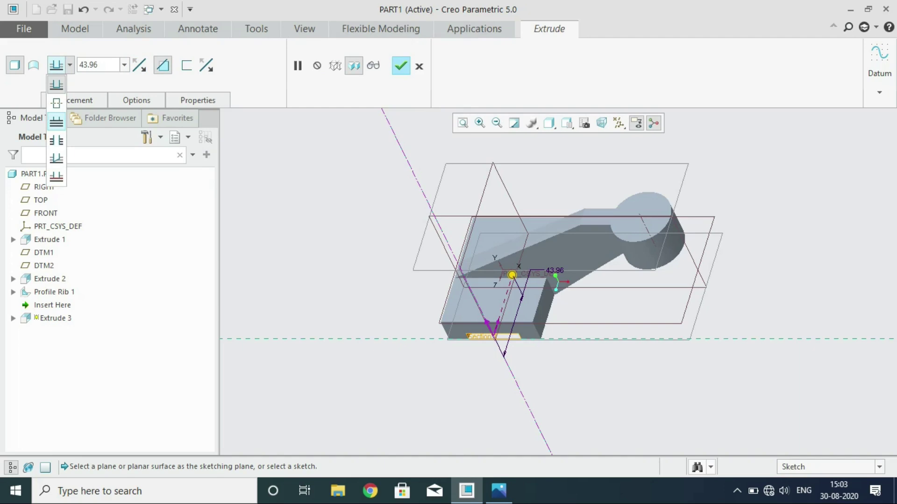
pyautogui.click(56, 140)
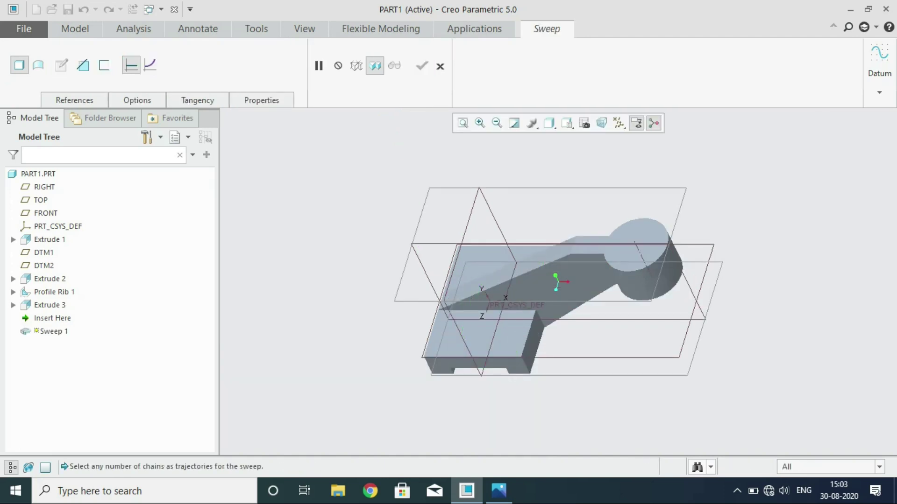
pyautogui.moveTo(558, 282)
pyautogui.mouseDown(button='middle')
pyautogui.moveTo(565, 234)
pyautogui.moveTo(593, 220)
pyautogui.moveTo(589, 280)
pyautogui.moveTo(605, 247)
pyautogui.moveTo(624, 253)
pyautogui.moveTo(609, 246)
pyautogui.mouseUp(button='middle')
pyautogui.moveTo(626, 351); pyautogui.dragTo(652, 376, button='middle')
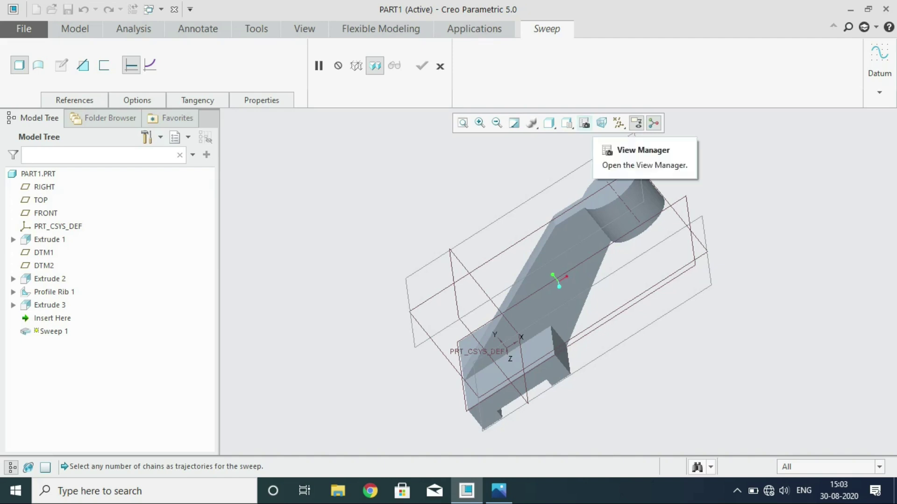
# Start a 22 mm hole on the boss's top face and make its placement coaxial with the boss's axis
pyautogui.click(567, 122)
pyautogui.click(608, 149)
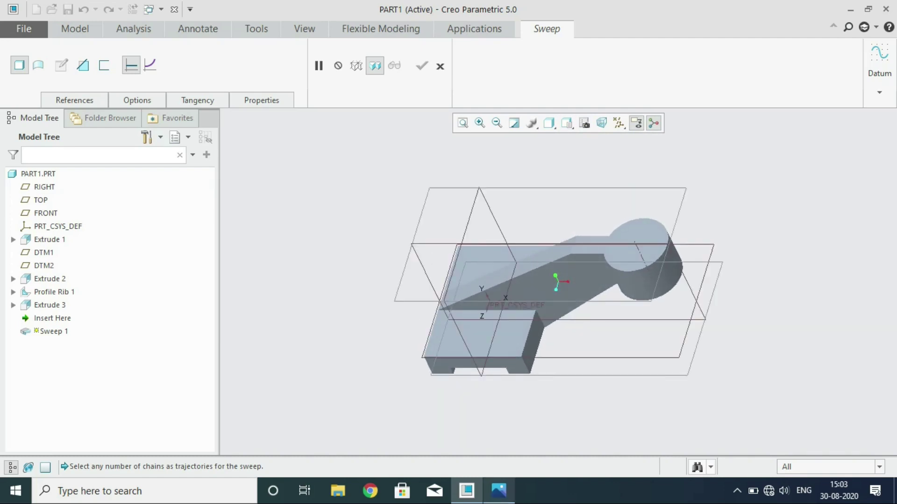
pyautogui.click(498, 490)
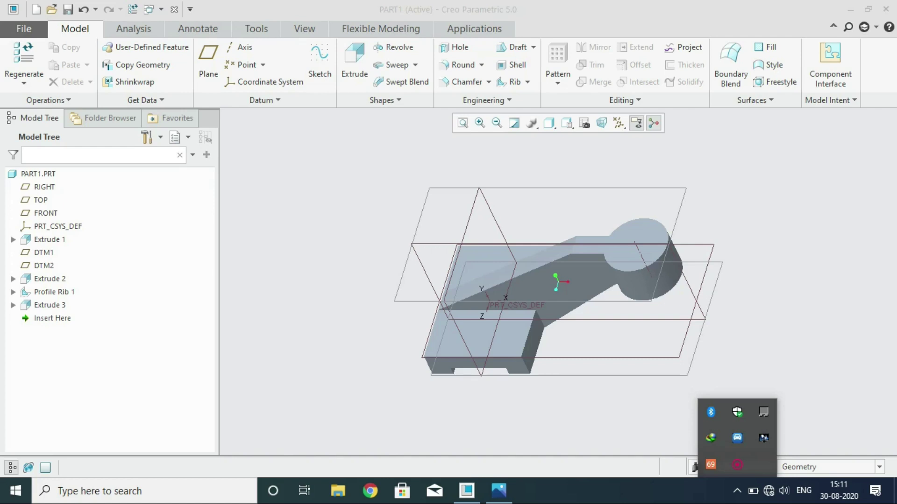
pyautogui.click(737, 491)
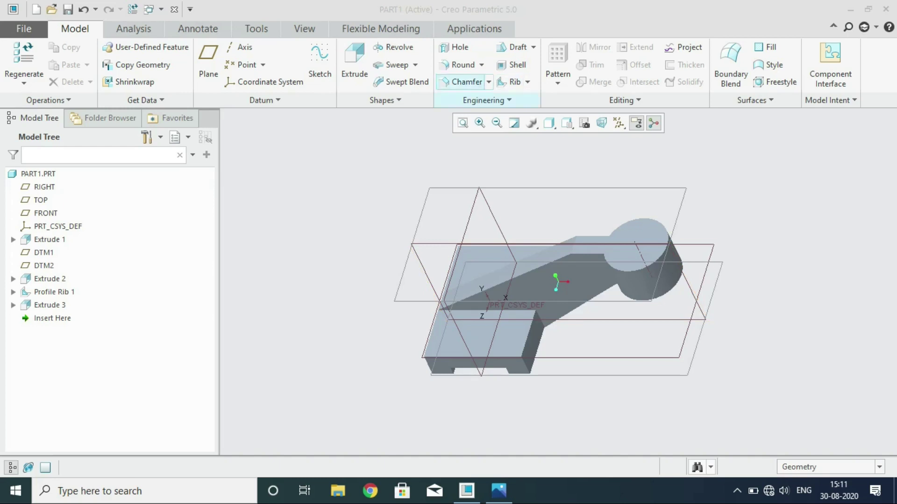
pyautogui.click(455, 46)
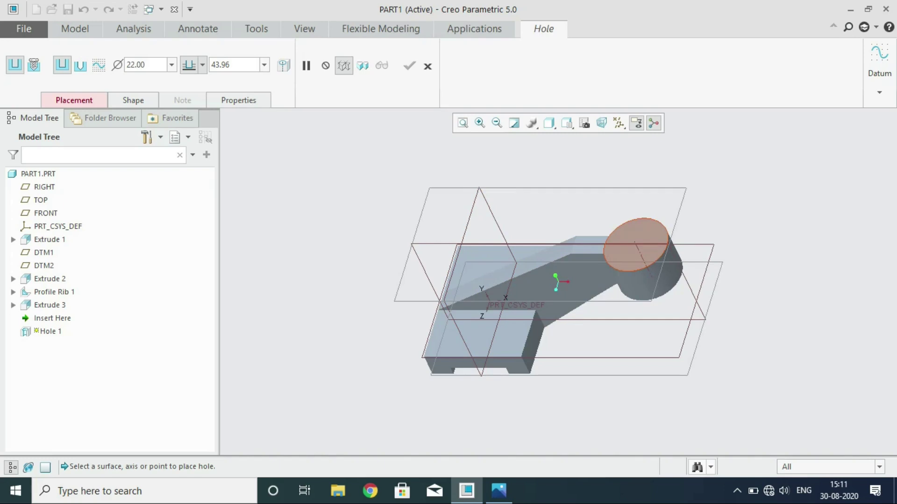
pyautogui.click(648, 235)
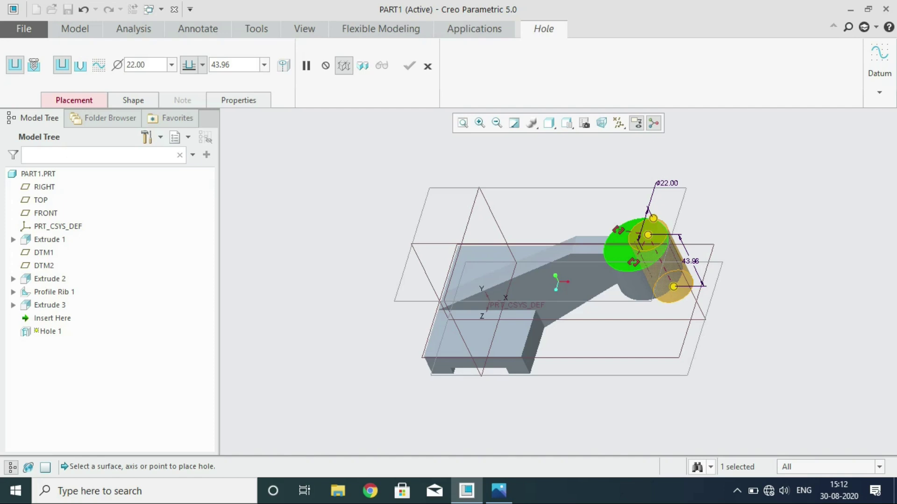
pyautogui.click(74, 100)
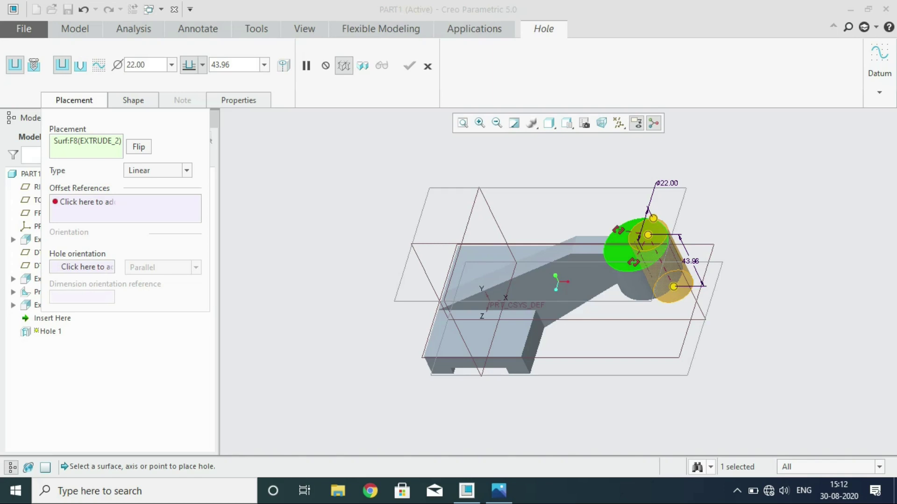
pyautogui.click(186, 171)
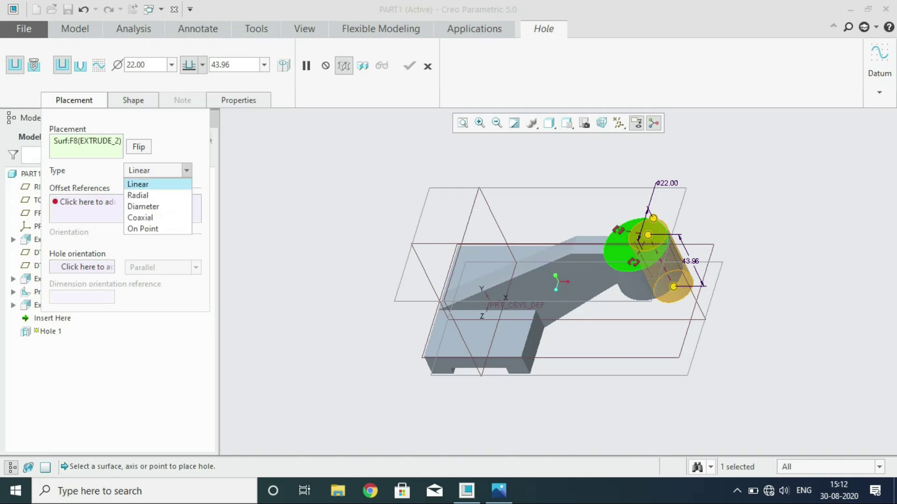
pyautogui.click(141, 218)
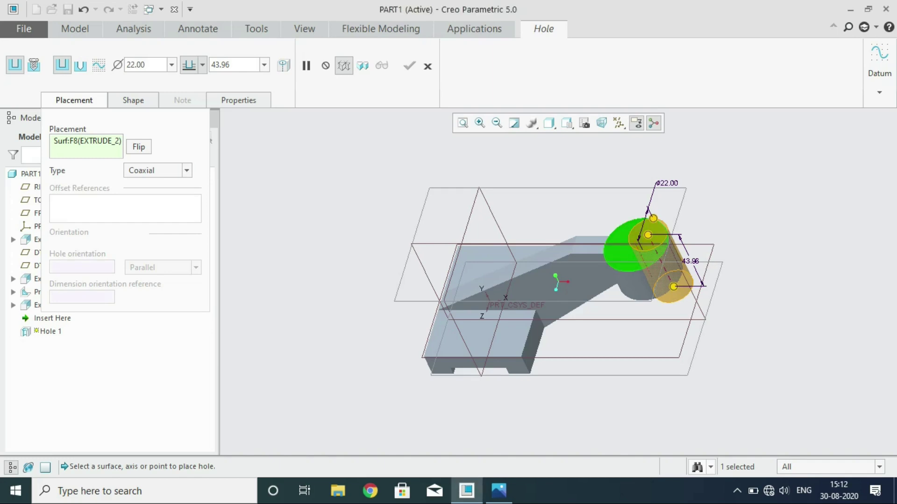
pyautogui.keyDown('ctrl'); pyautogui.click(636, 245); pyautogui.keyUp('ctrl')
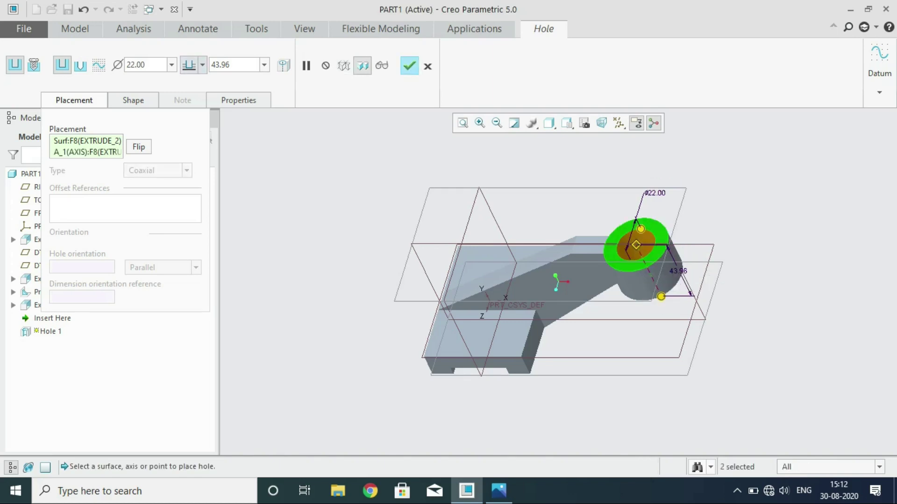
# Set the boss hole's depth to Through All and accept the hole
pyautogui.click(133, 100)
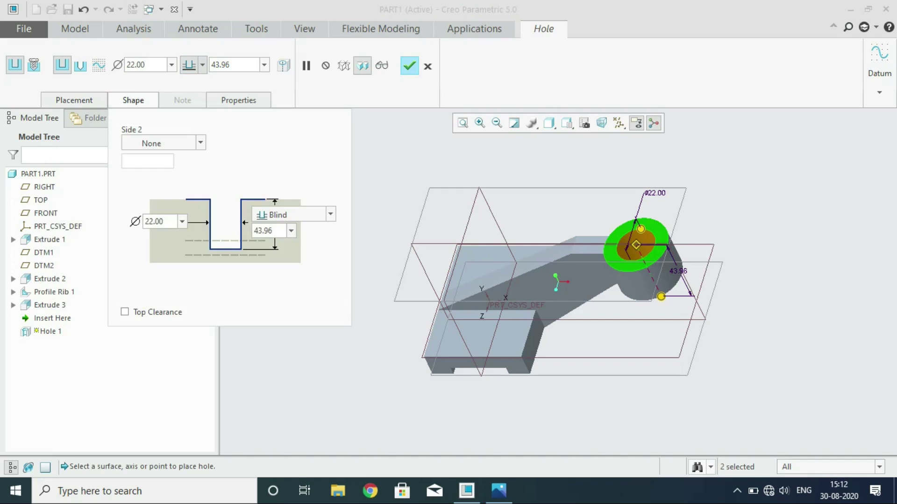
pyautogui.click(331, 214)
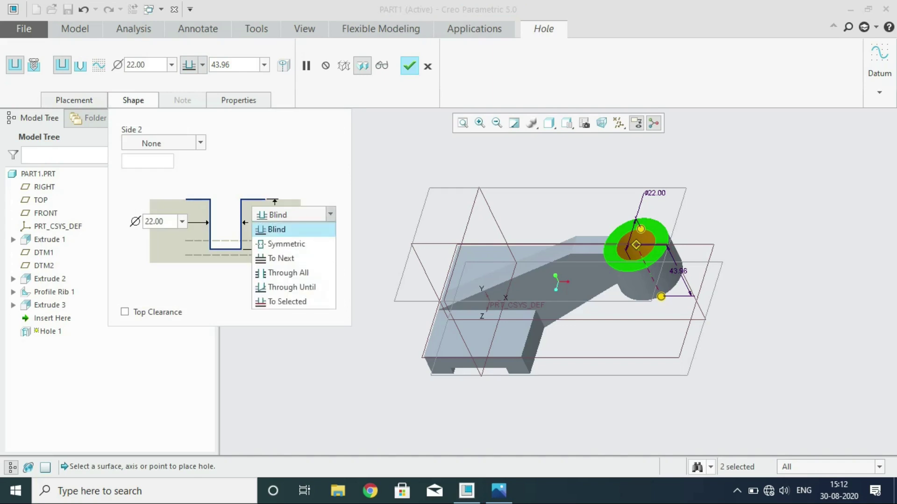
pyautogui.click(288, 272)
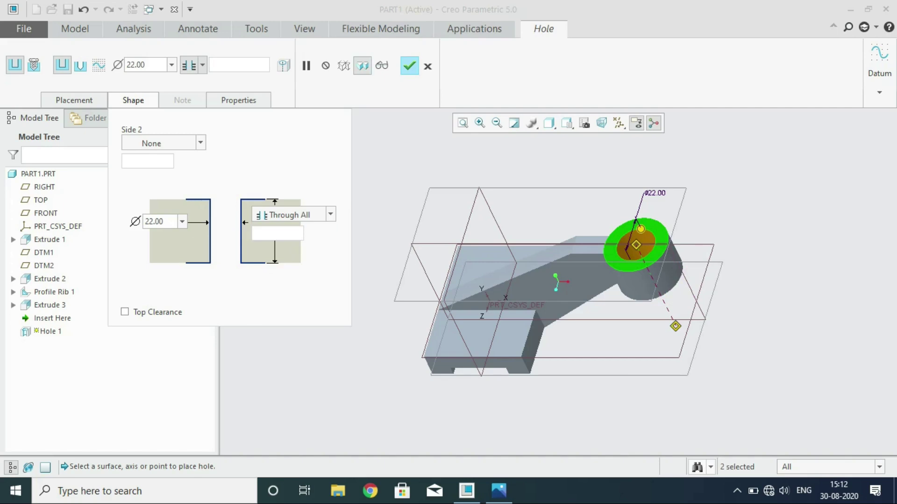
pyautogui.click(409, 66)
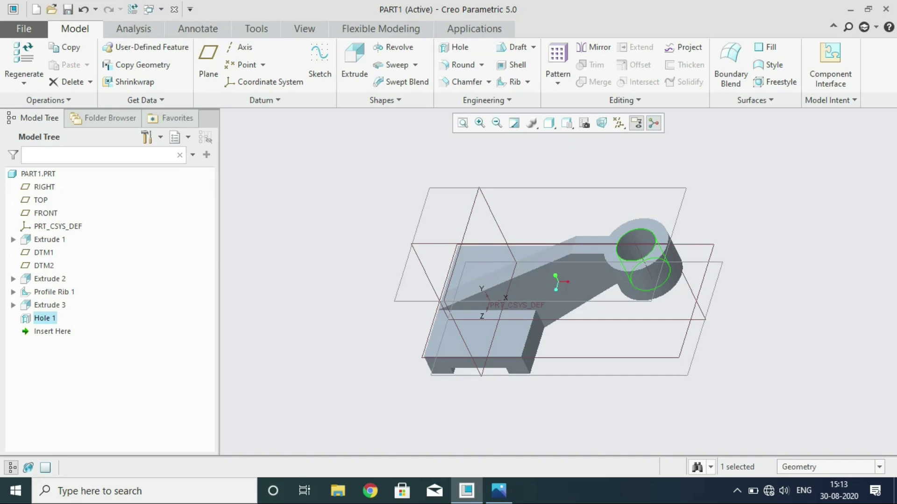
# Check the base holes in the reference drawing, then start a hole on the base's top face with RIGHT and FRONT as offset references
pyautogui.click(499, 491)
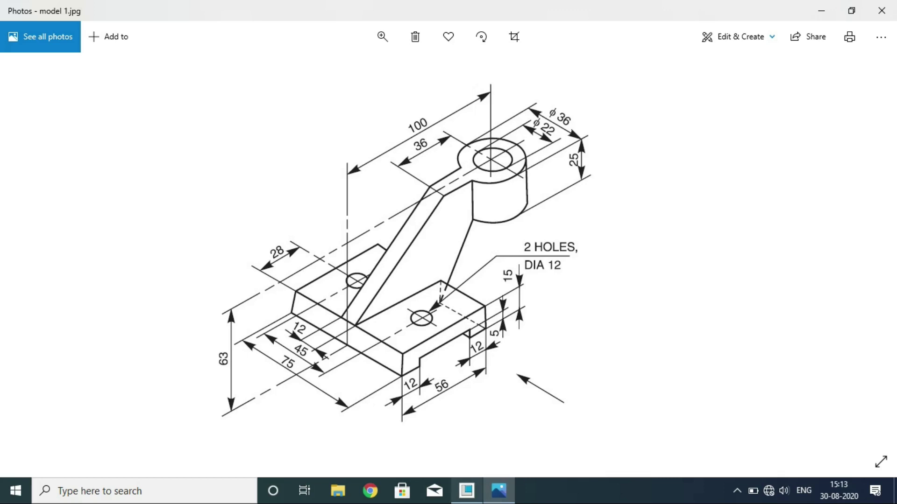
pyautogui.moveTo(466, 491)
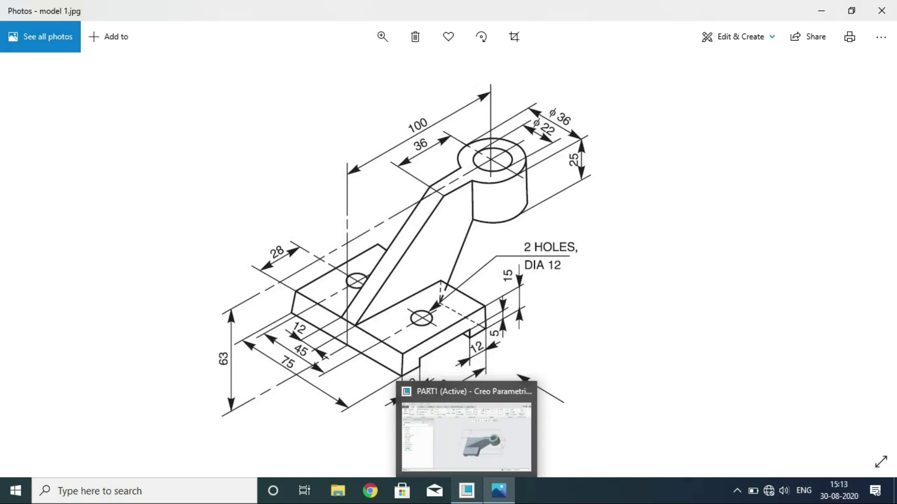
pyautogui.click(466, 437)
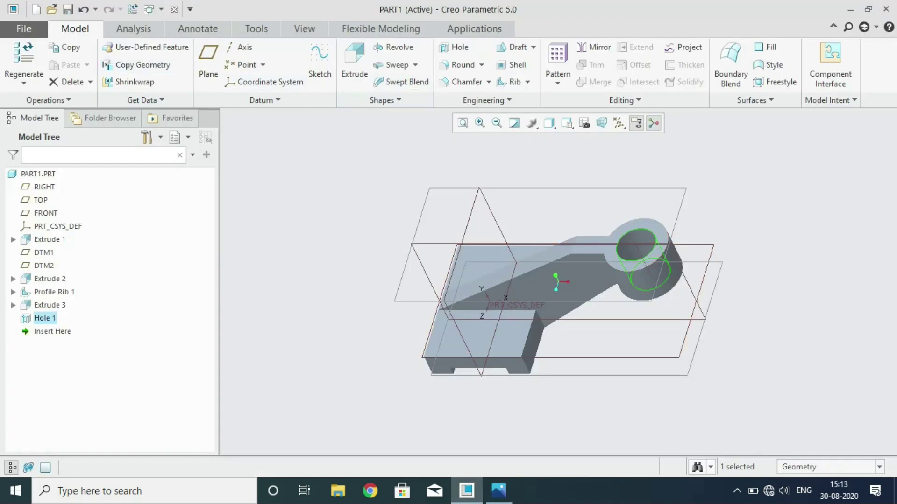
pyautogui.click(453, 47)
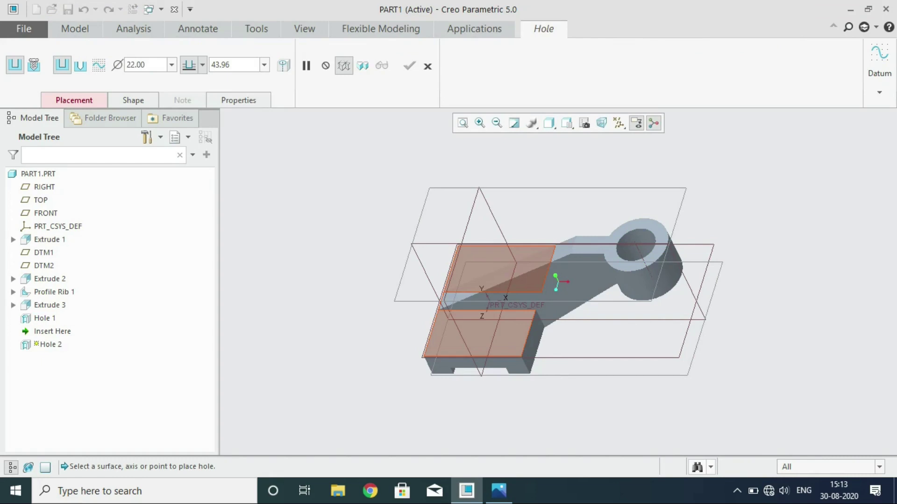
pyautogui.click(509, 337)
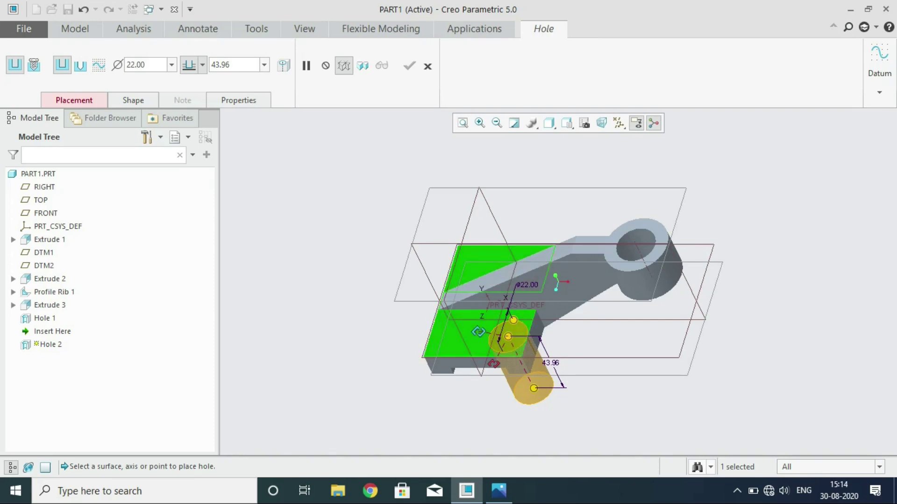
pyautogui.moveTo(478, 332); pyautogui.dragTo(460, 330)
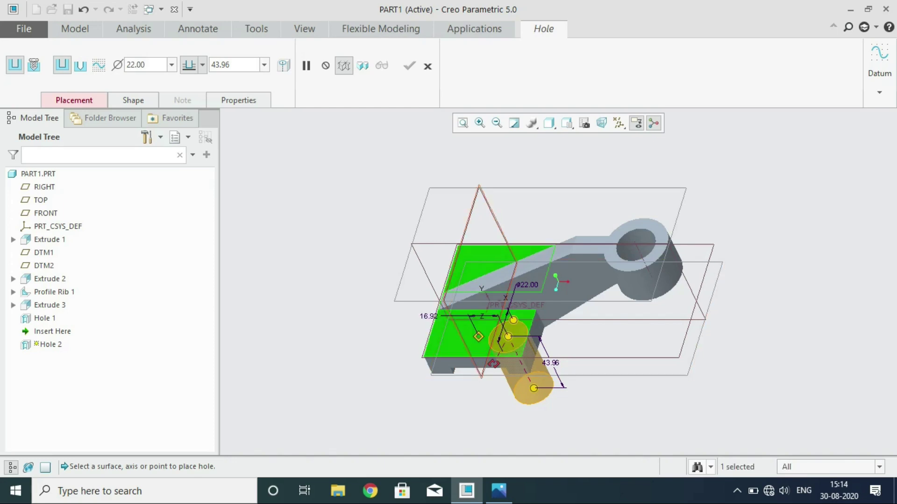
pyautogui.moveTo(494, 364); pyautogui.dragTo(517, 242)
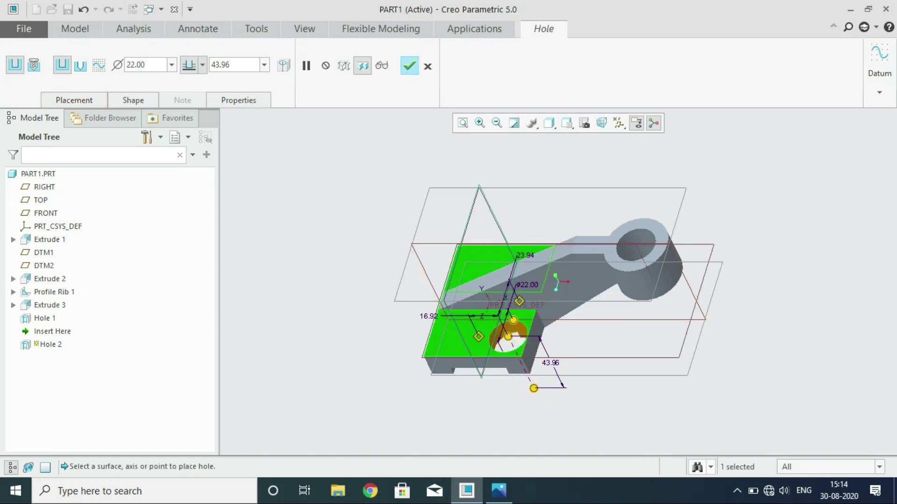
# Set the base hole's offsets to 0 from the RIGHT plane and 22.5 mm from the FRONT plane
pyautogui.click(74, 100)
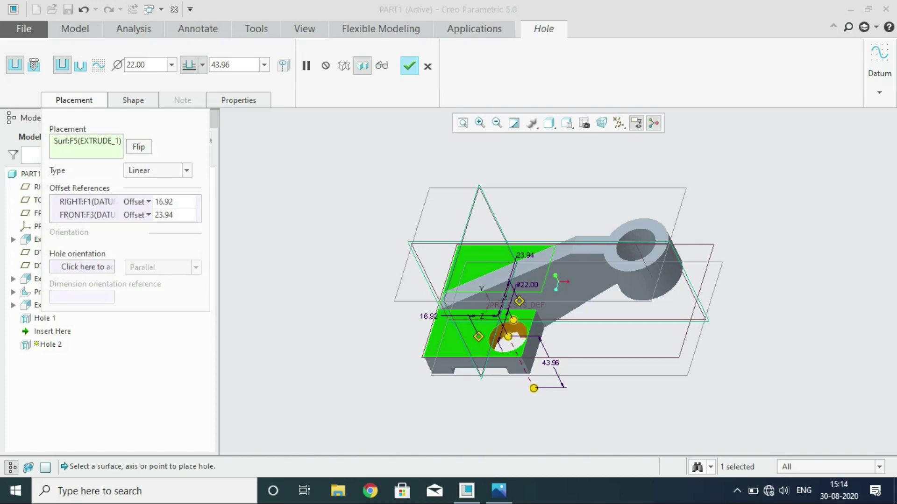
pyautogui.click(173, 202)
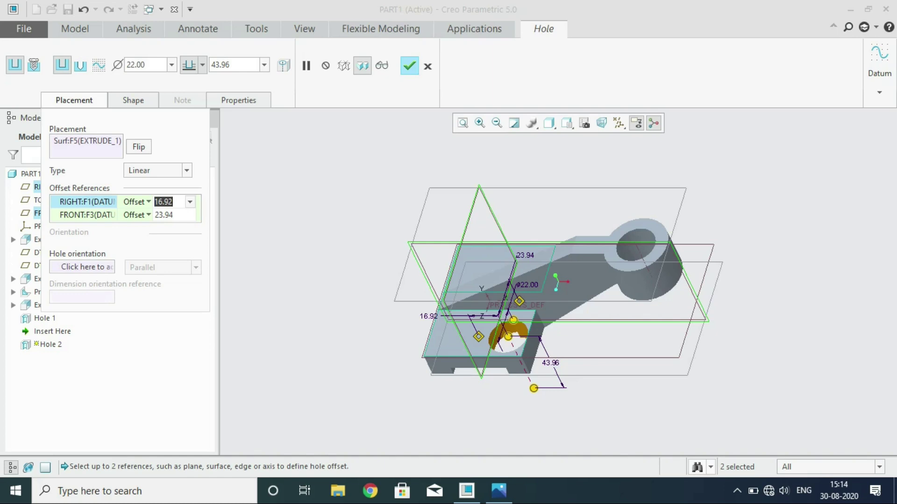
pyautogui.write('0')
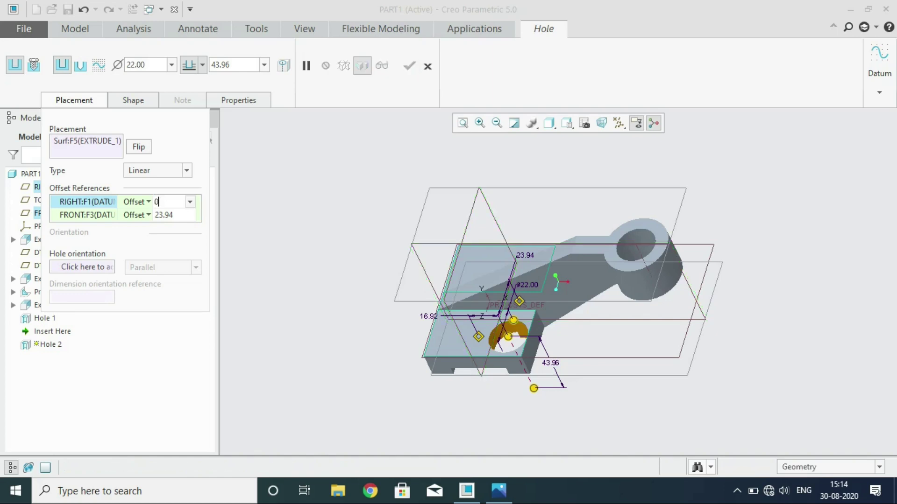
pyautogui.press('Return')
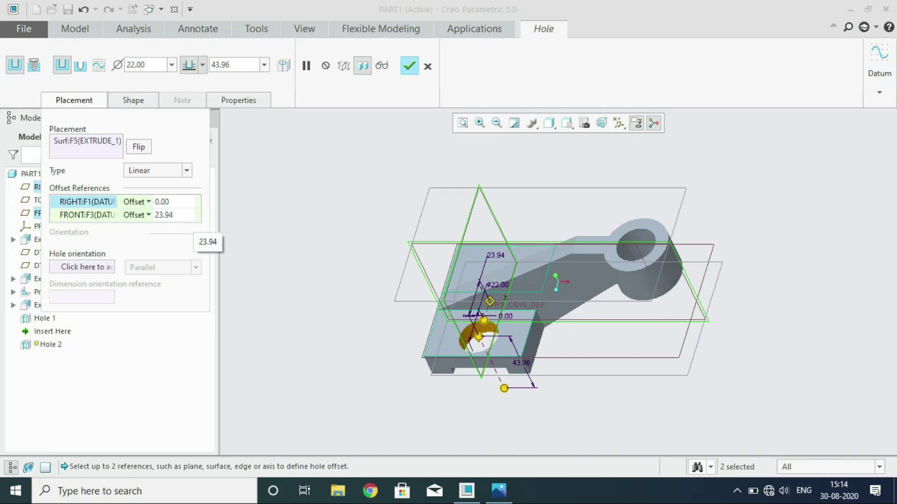
pyautogui.click(174, 215)
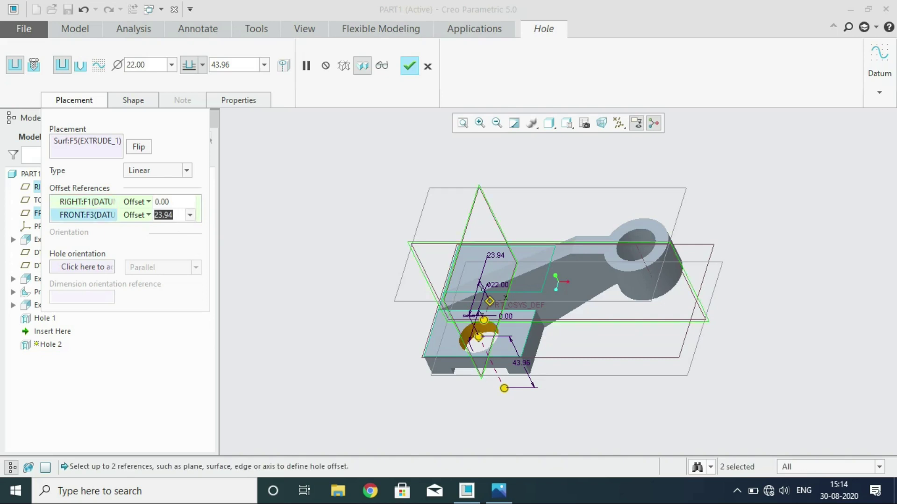
pyautogui.write('.')
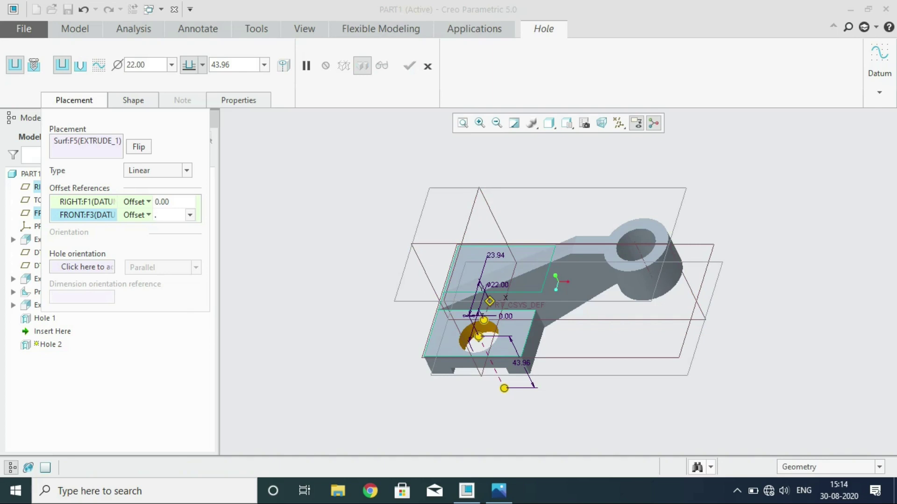
pyautogui.press('BackSpace')
pyautogui.write('225')
pyautogui.press('BackSpace')
pyautogui.write('.5')
pyautogui.press('Return')
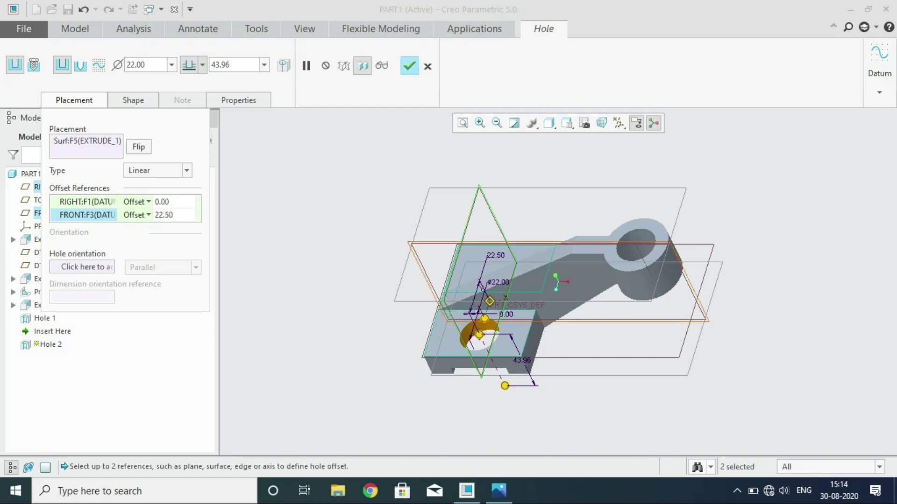
# Set the base hole's diameter to 12 mm and its depth to Through All, and accept the hole
pyautogui.click(132, 100)
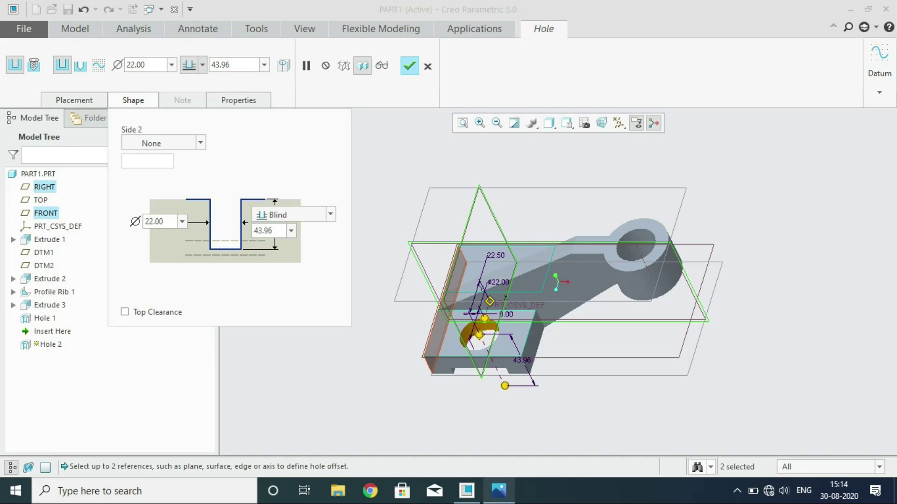
pyautogui.click(499, 490)
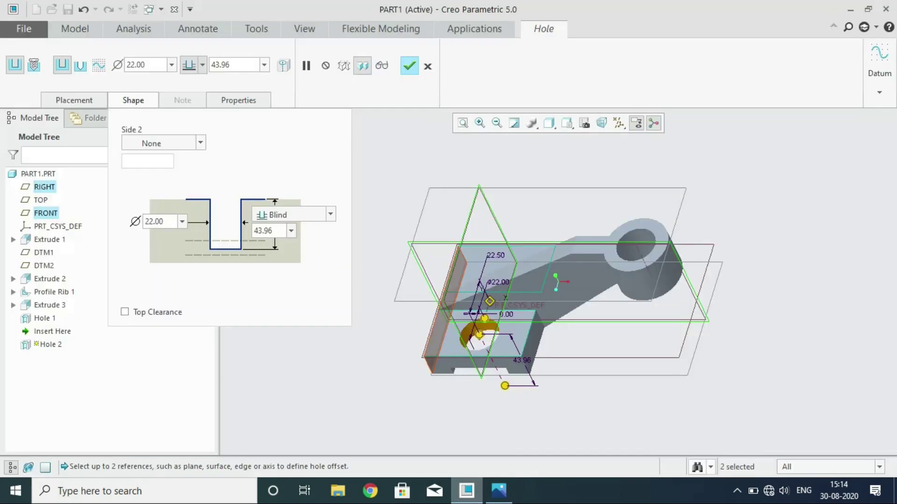
pyautogui.click(466, 490)
pyautogui.click(159, 221)
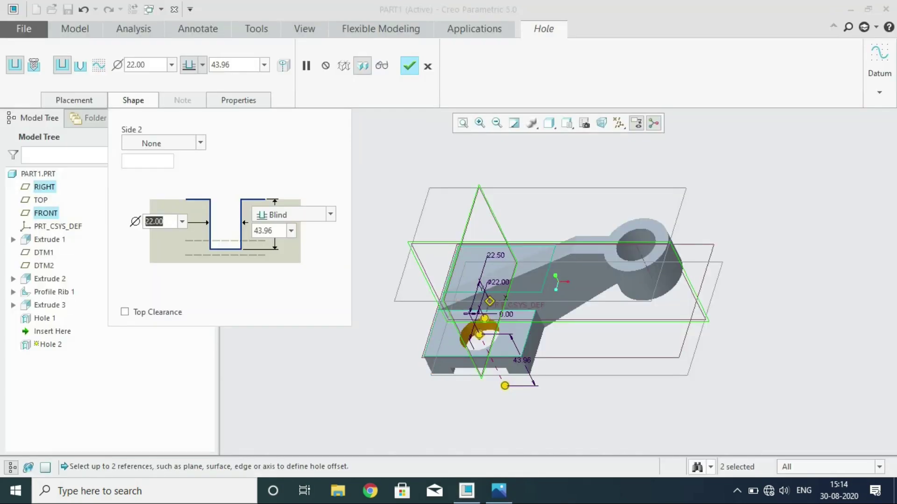
pyautogui.write('12')
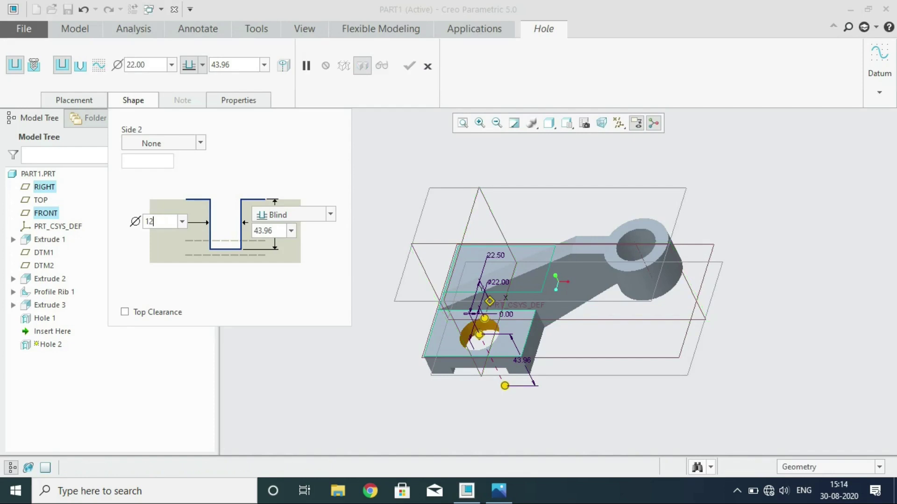
pyautogui.press('Return')
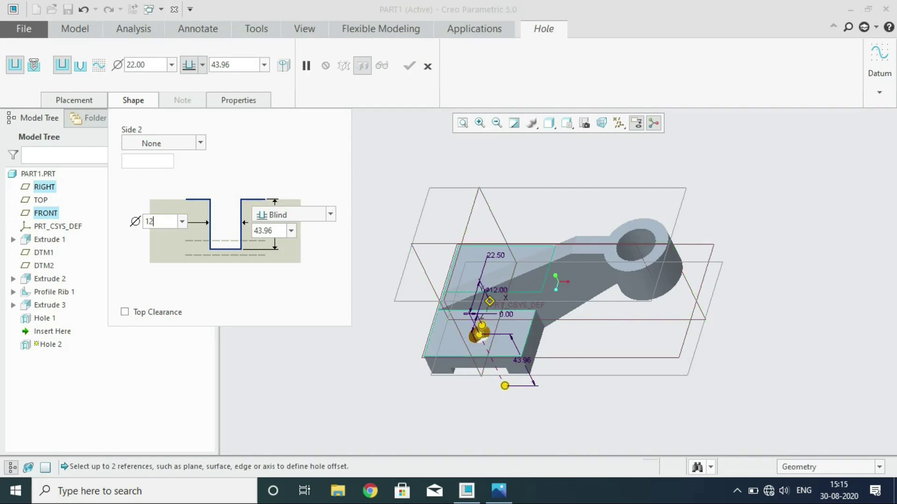
pyautogui.click(330, 215)
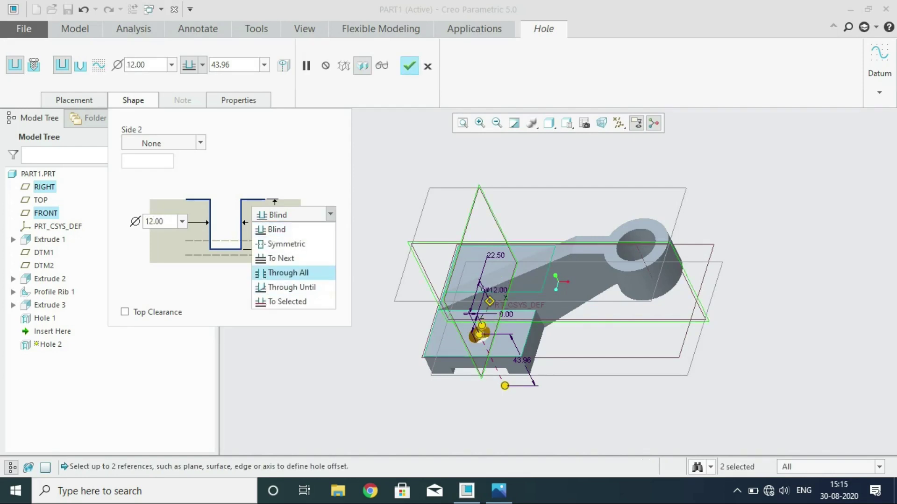
pyautogui.click(287, 273)
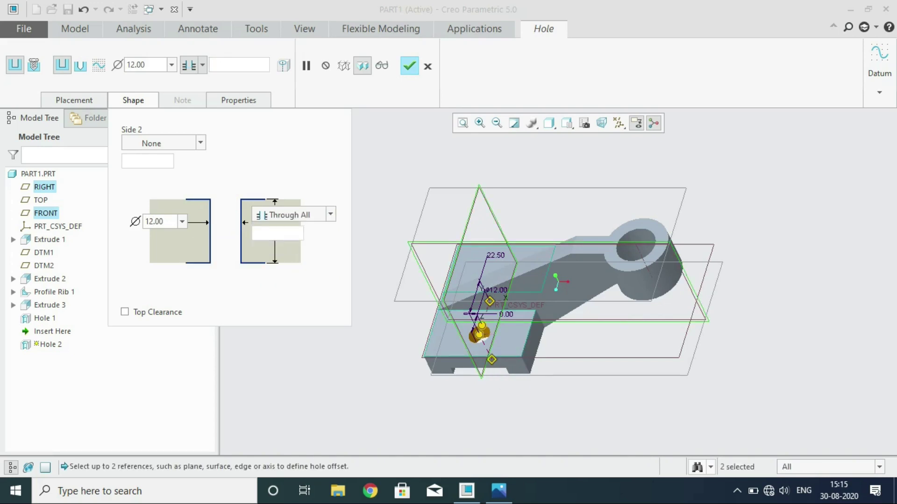
pyautogui.click(409, 66)
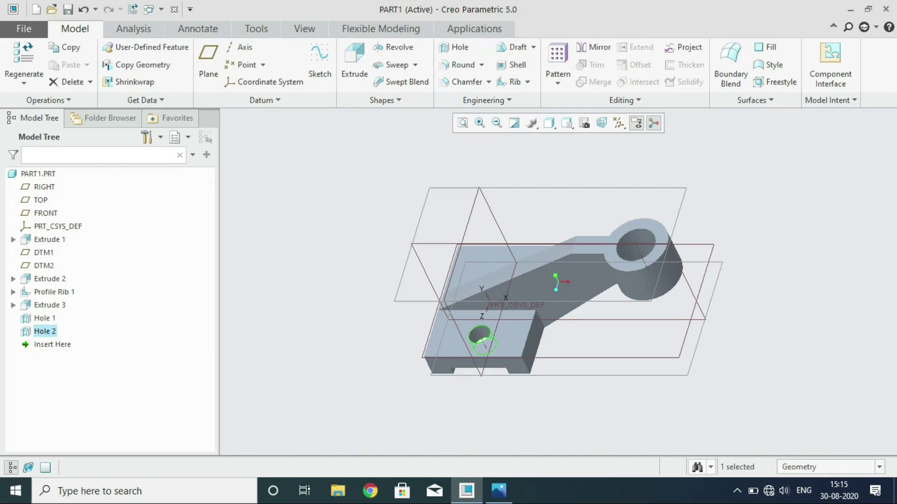
# Mirror the 12 mm base hole about the FRONT plane
pyautogui.click(594, 47)
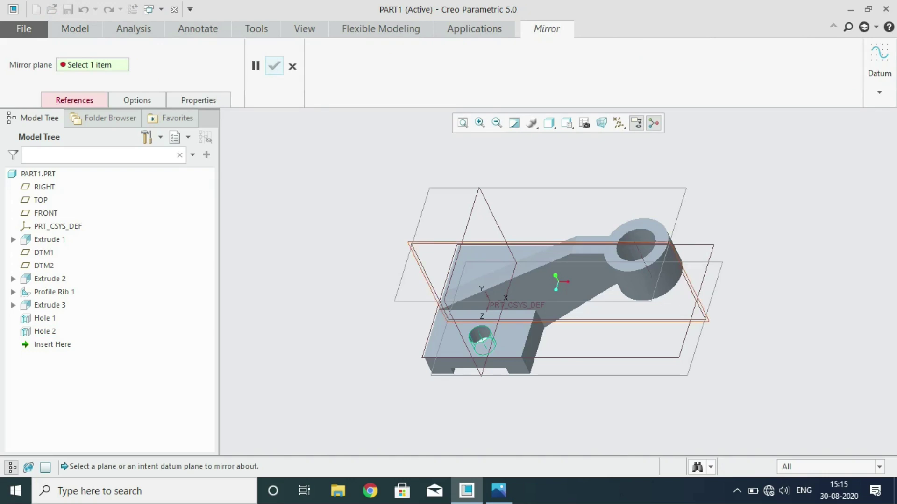
pyautogui.click(578, 321)
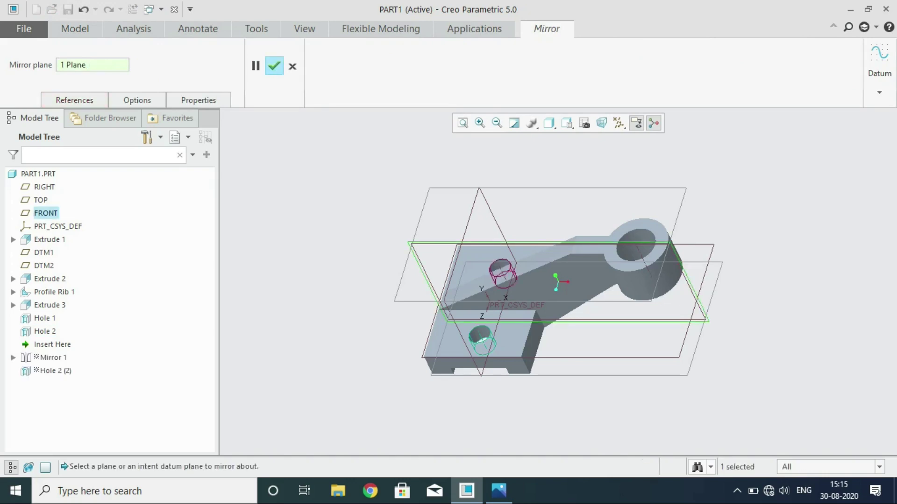
pyautogui.click(274, 66)
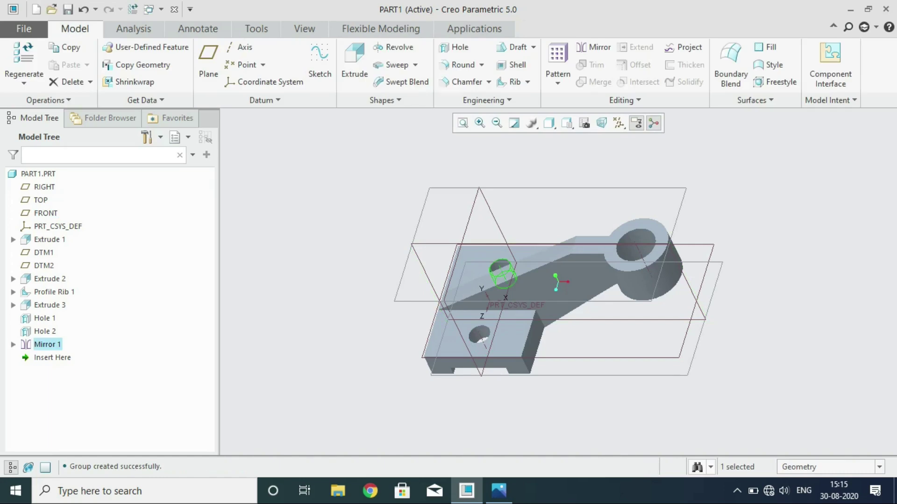